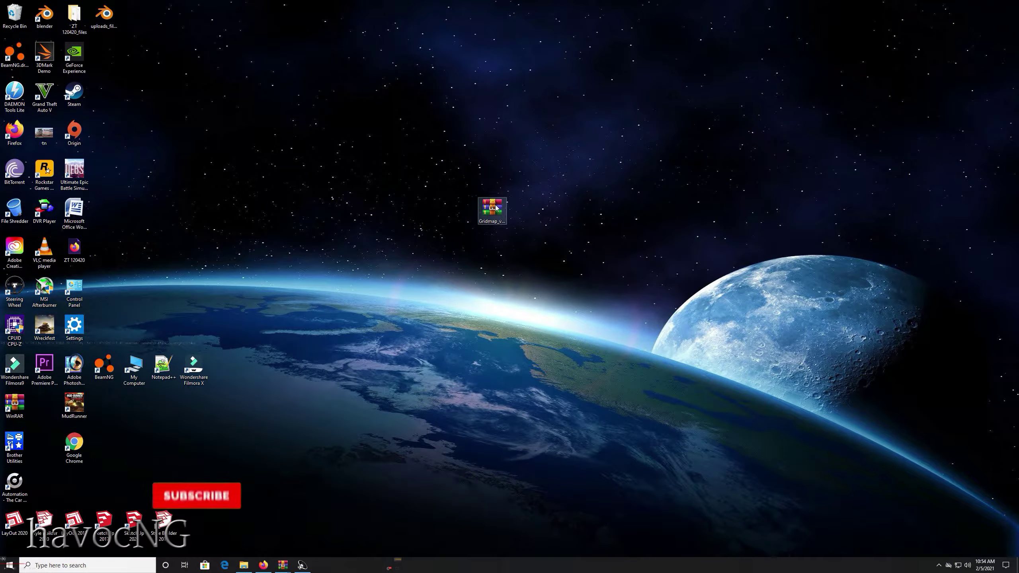
Open Gridmap_v0422.zip in WinRAR and browse into levels > GridMap_v0422 > art.
double_click(493, 208)
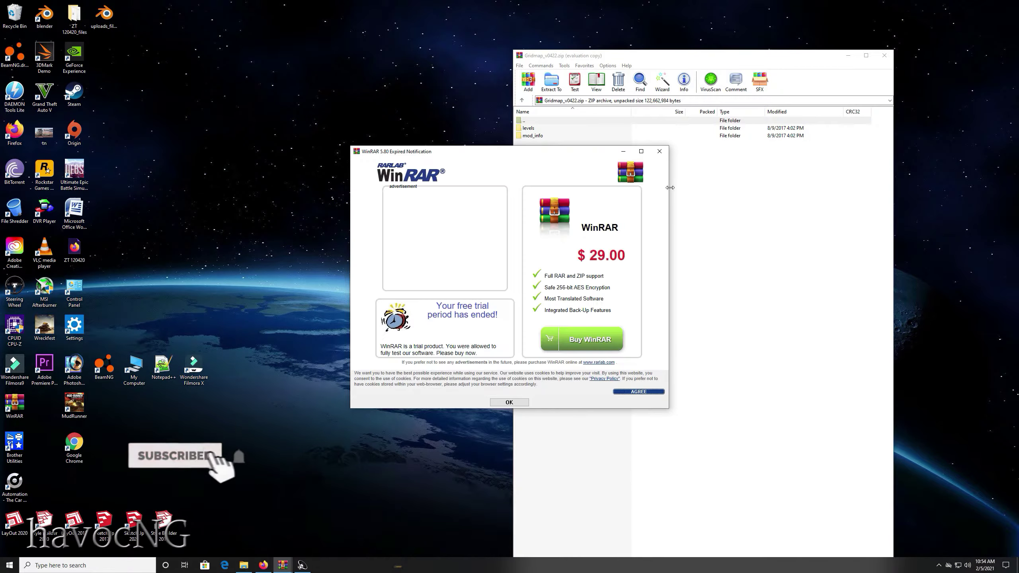
left_click(659, 150)
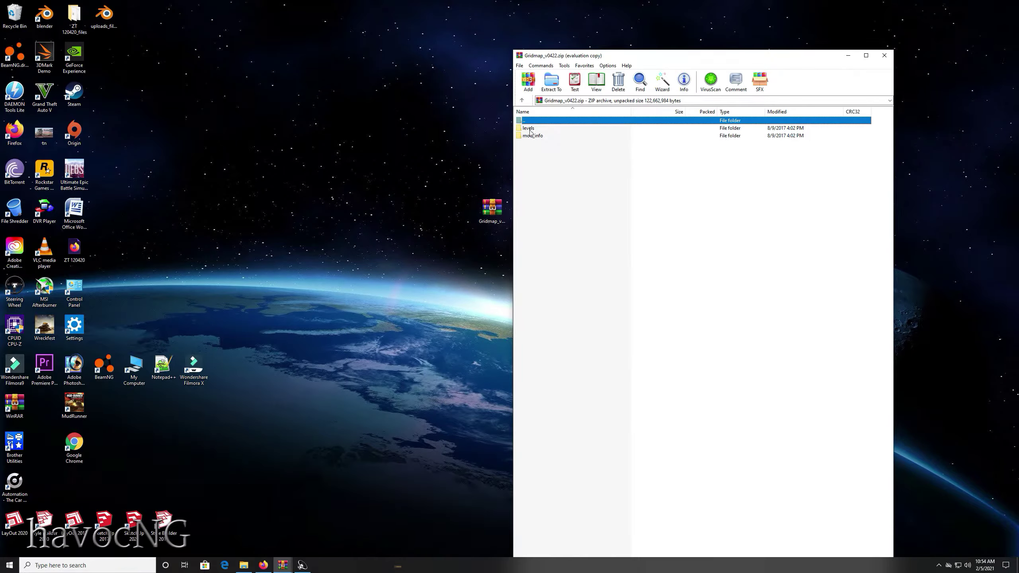
double_click(529, 128)
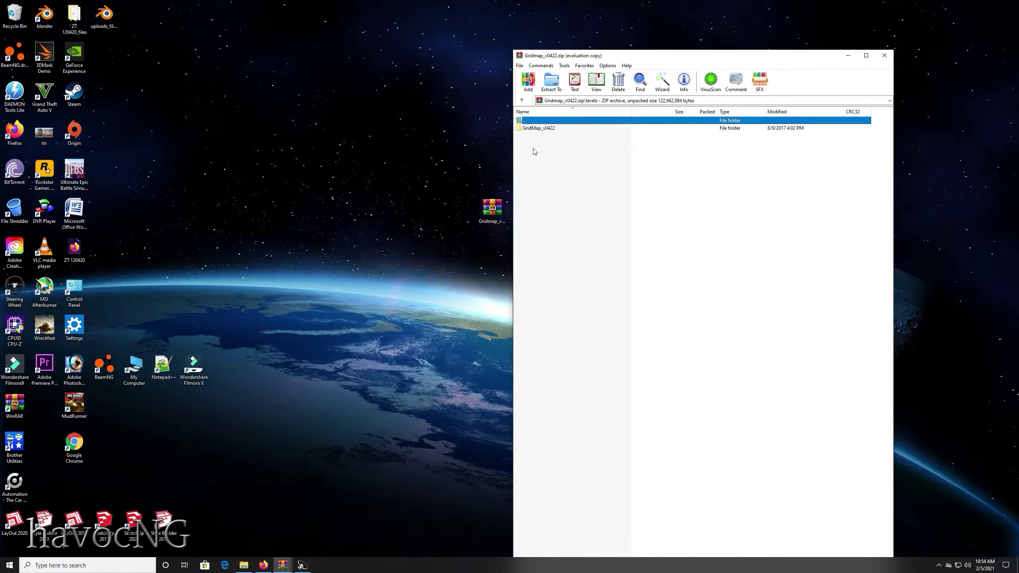
double_click(534, 129)
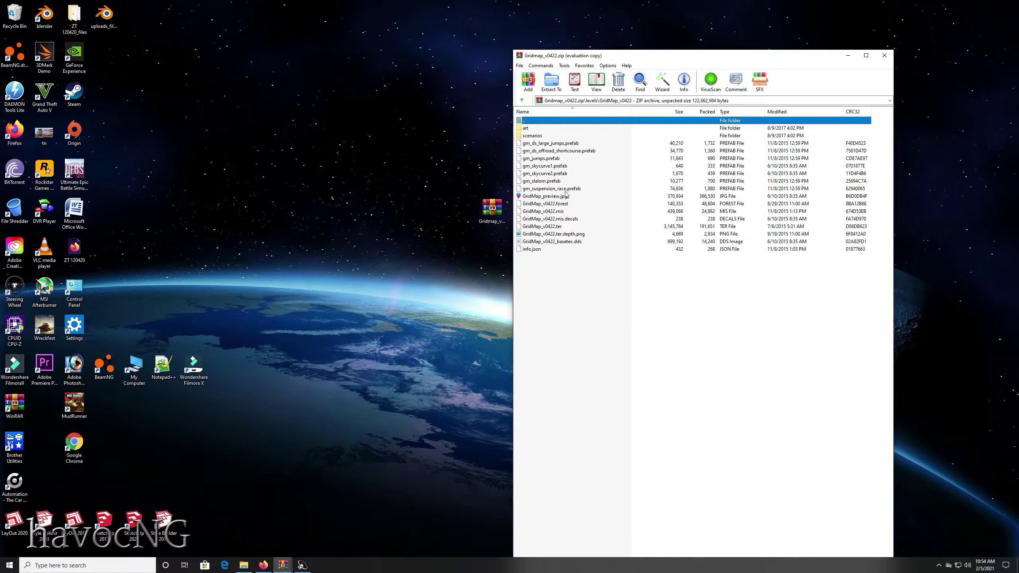
double_click(526, 128)
Look inside art\shapes\misc, then return up to the GridMap_v0422 folder.
left_click(536, 144)
double_click(536, 146)
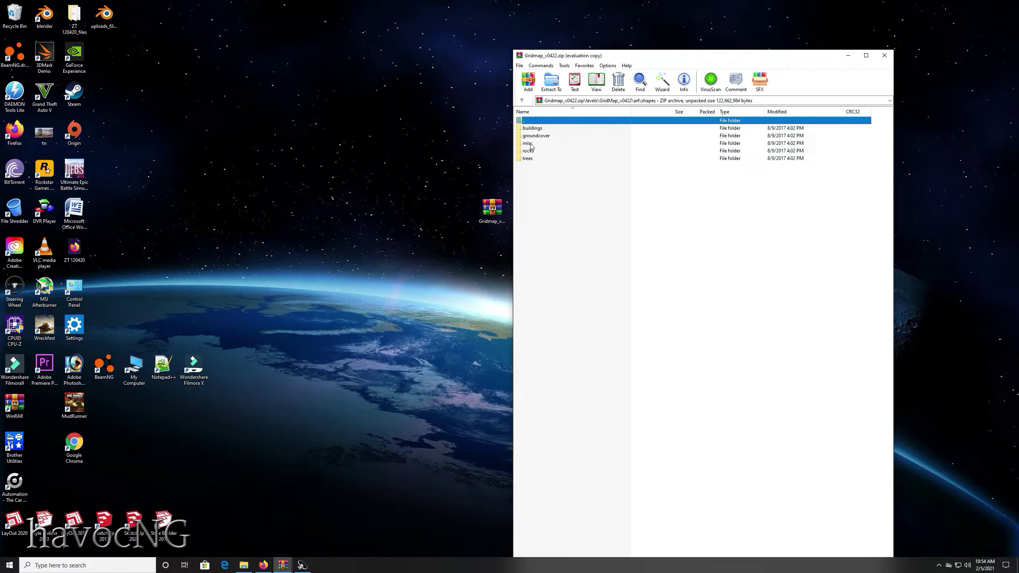
double_click(530, 144)
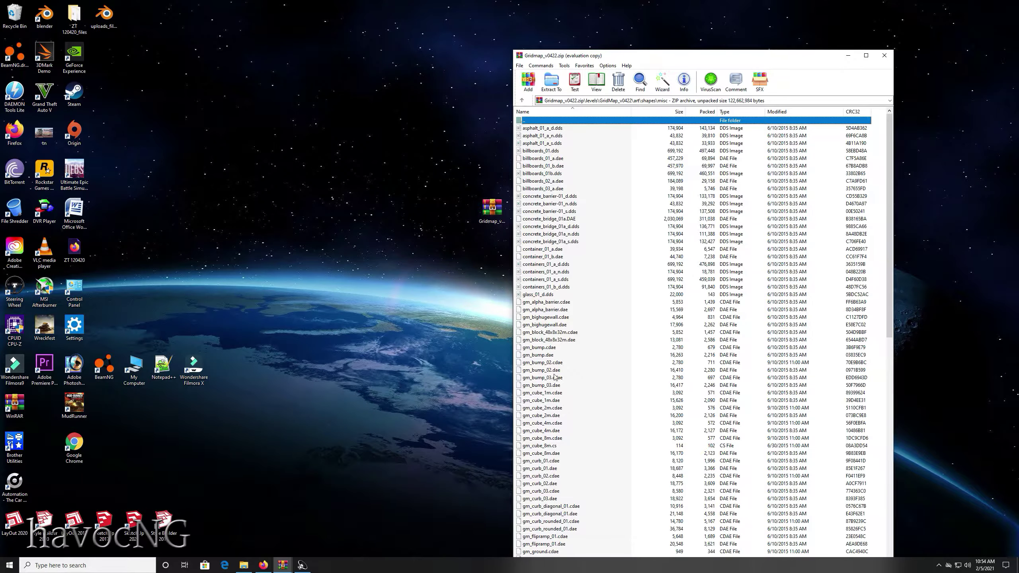
left_click(522, 100)
left_click(522, 101)
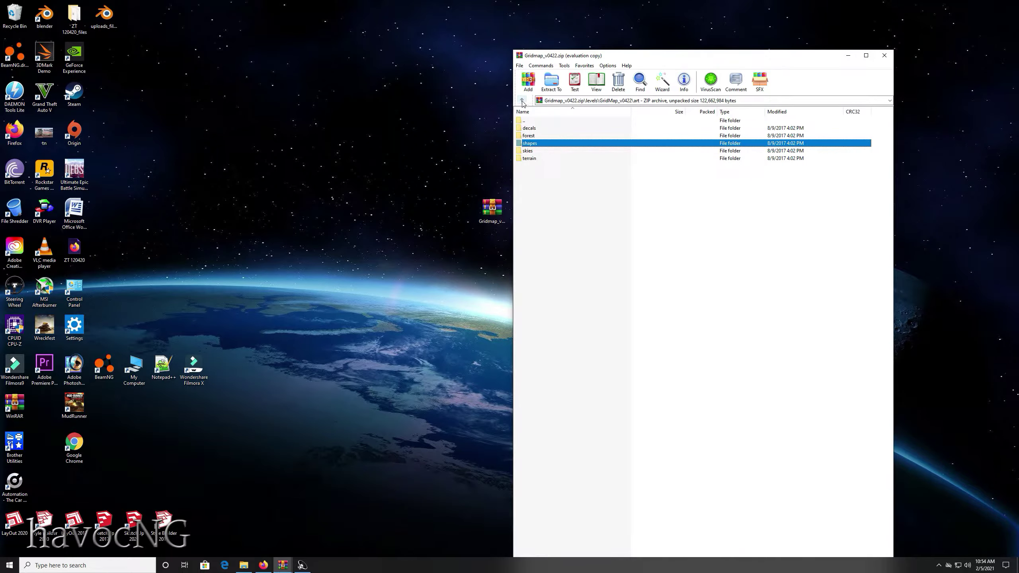
left_click(522, 100)
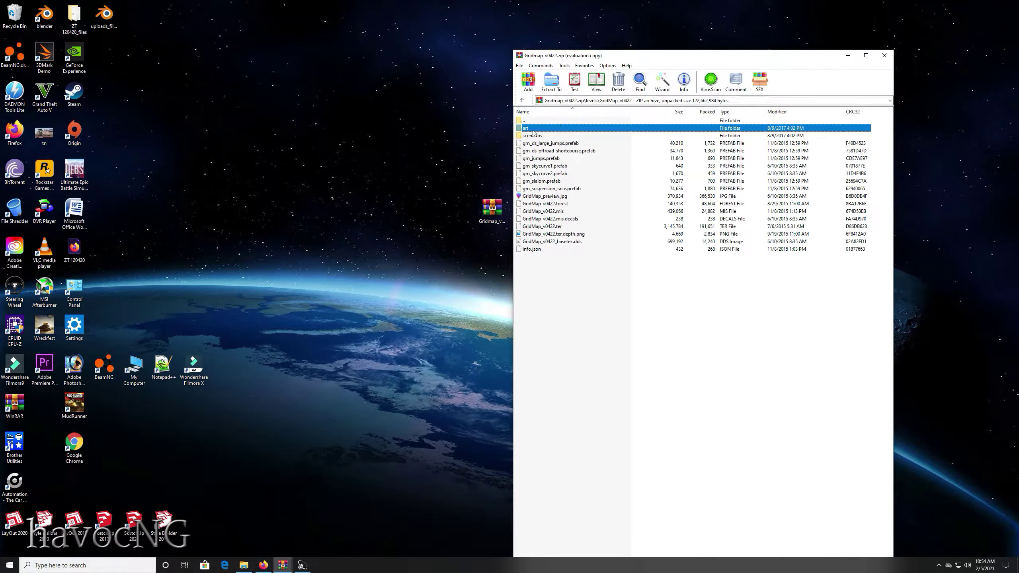
Extract the art folder to the desktop, rename it art2, and open it.
left_click_drag(538, 130, 405, 184)
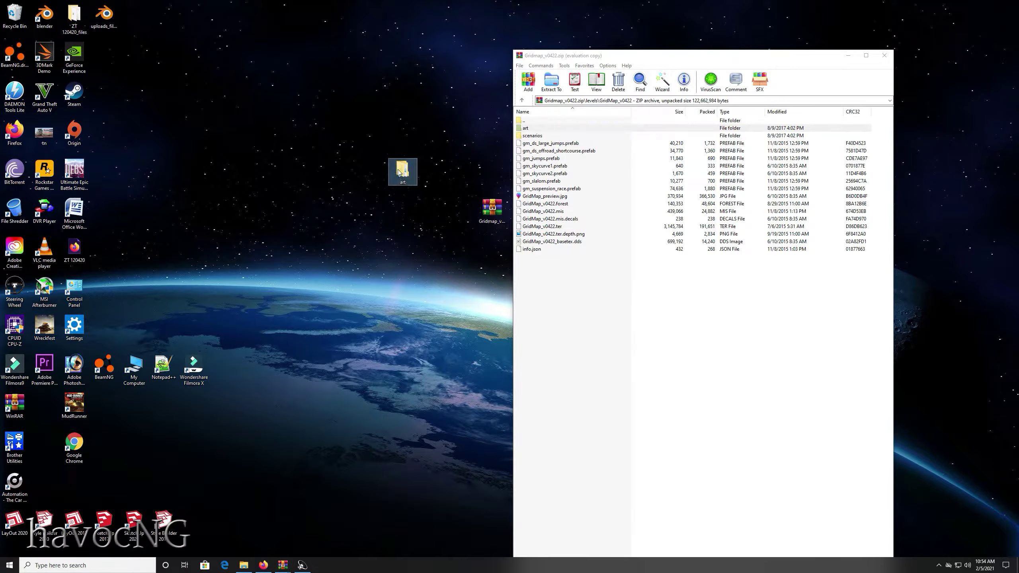
right_click(398, 170)
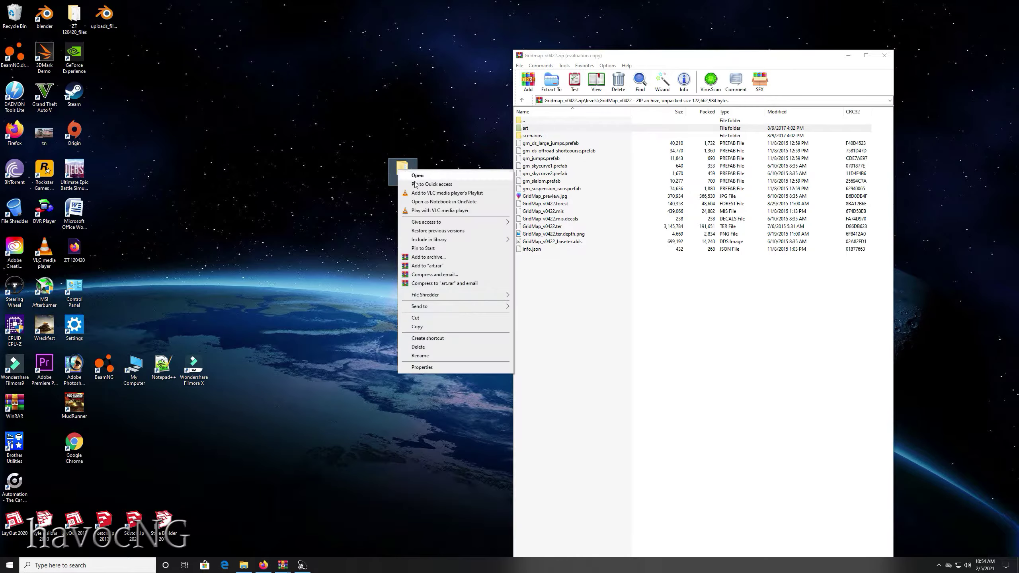
left_click(420, 355)
type("a")
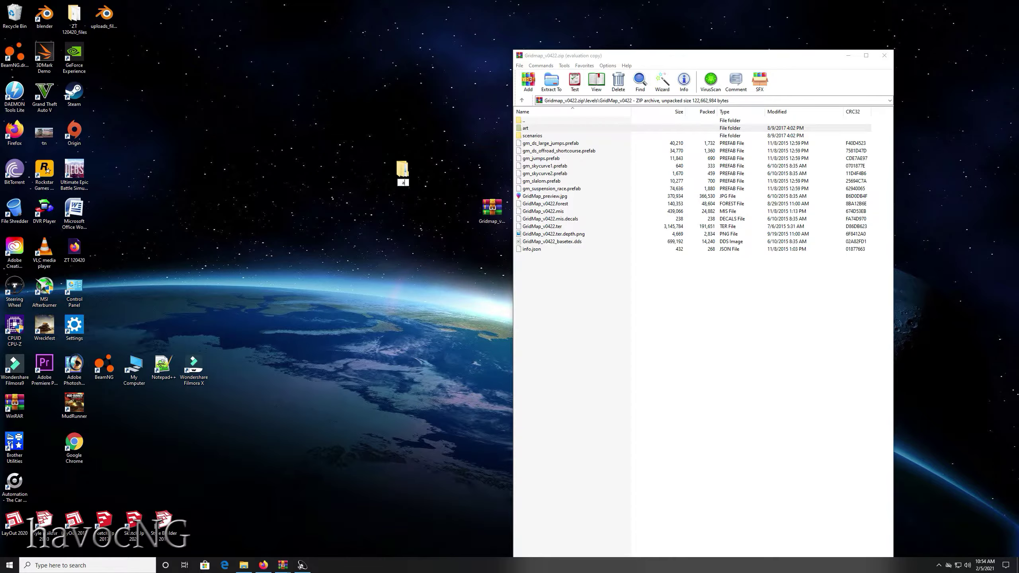
type("rt2")
key("Return")
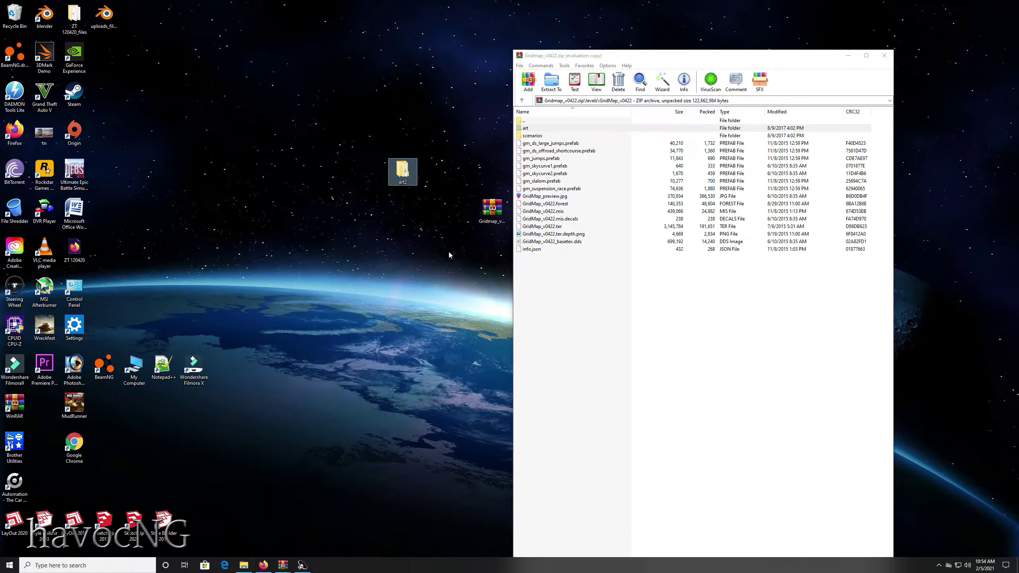
double_click(399, 175)
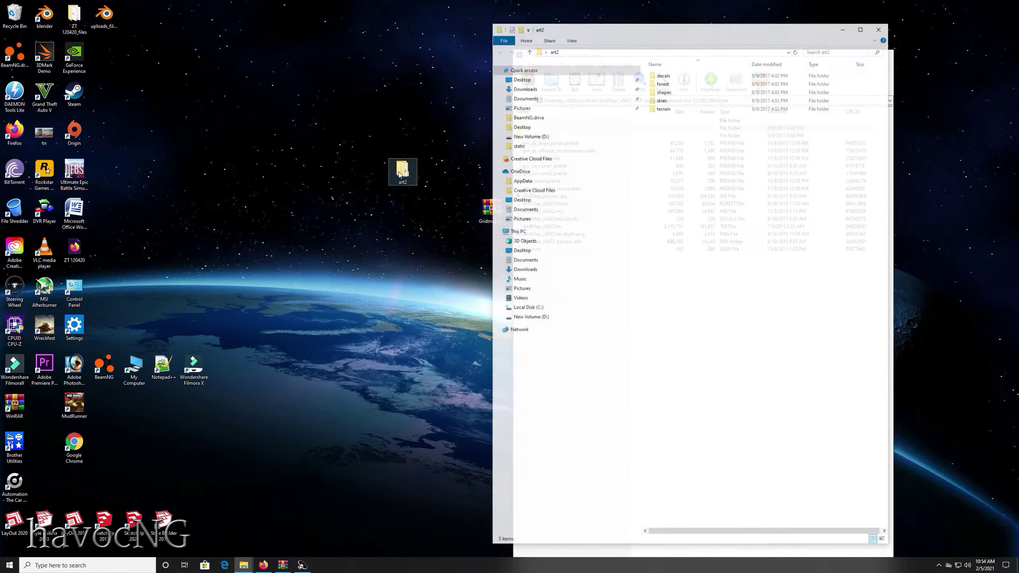
Reopen art2, browse to shapes\misc, and open materials.cs in Notepad++.
left_click(880, 28)
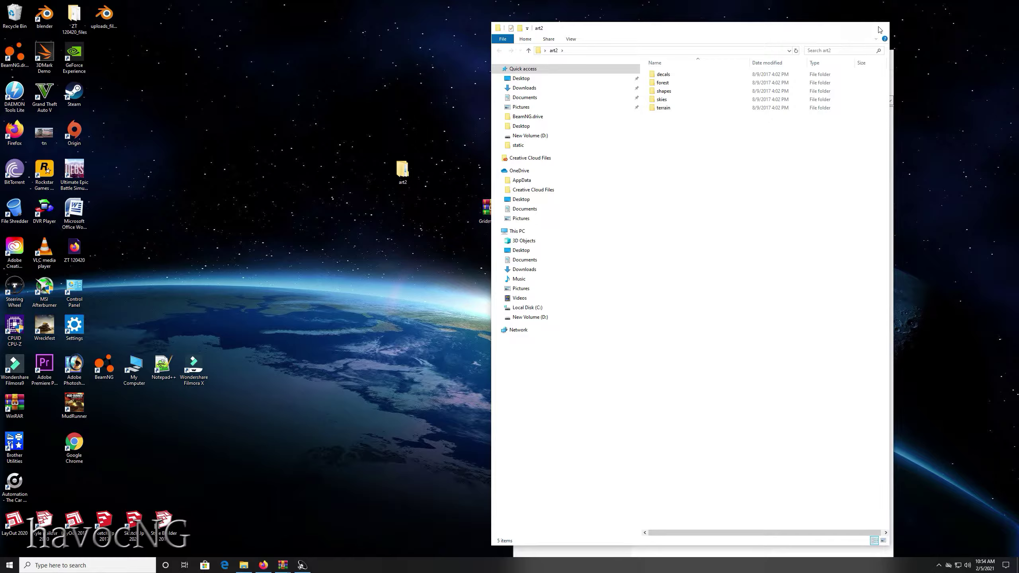
left_click(884, 56)
double_click(404, 172)
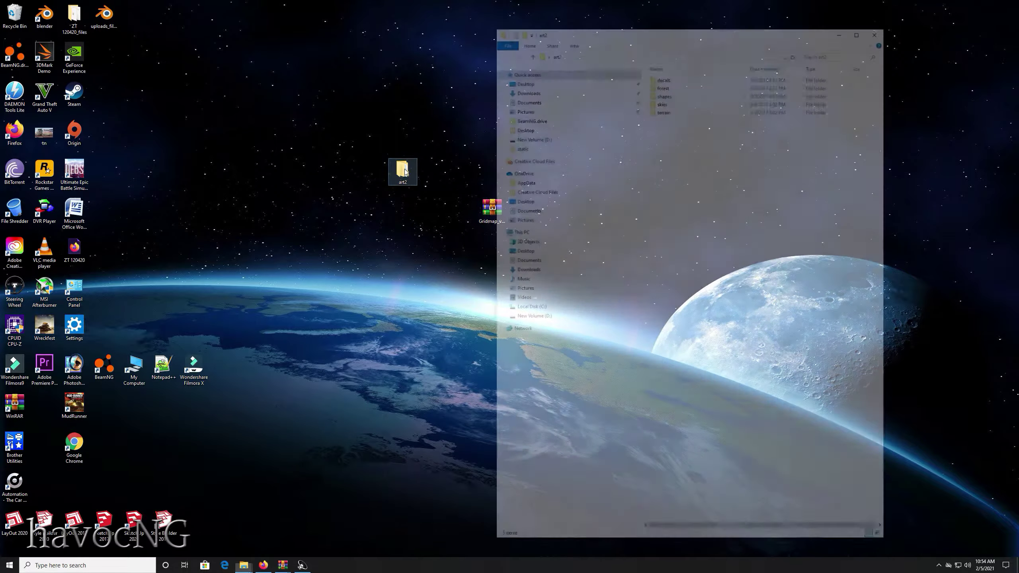
double_click(664, 92)
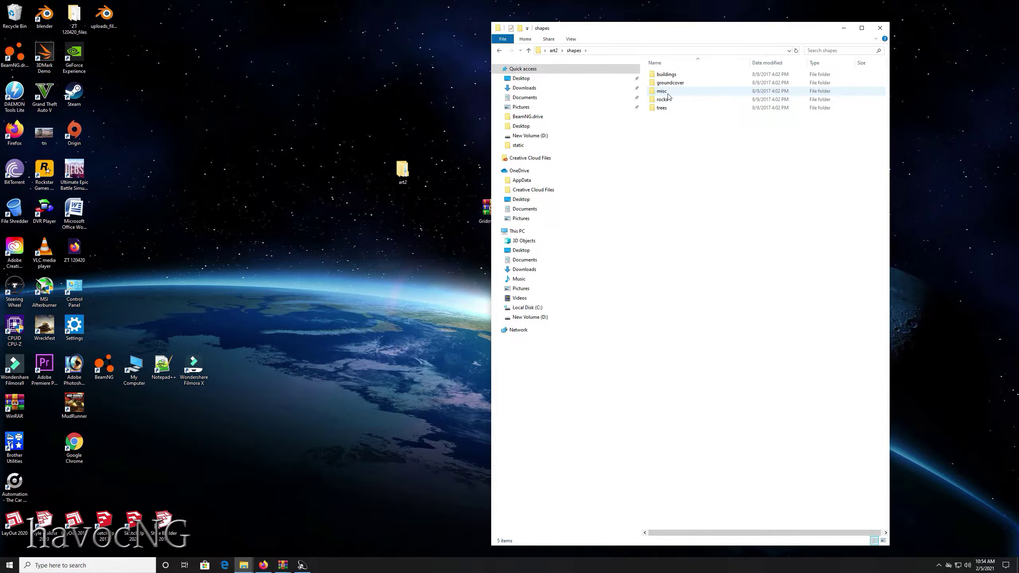
double_click(662, 92)
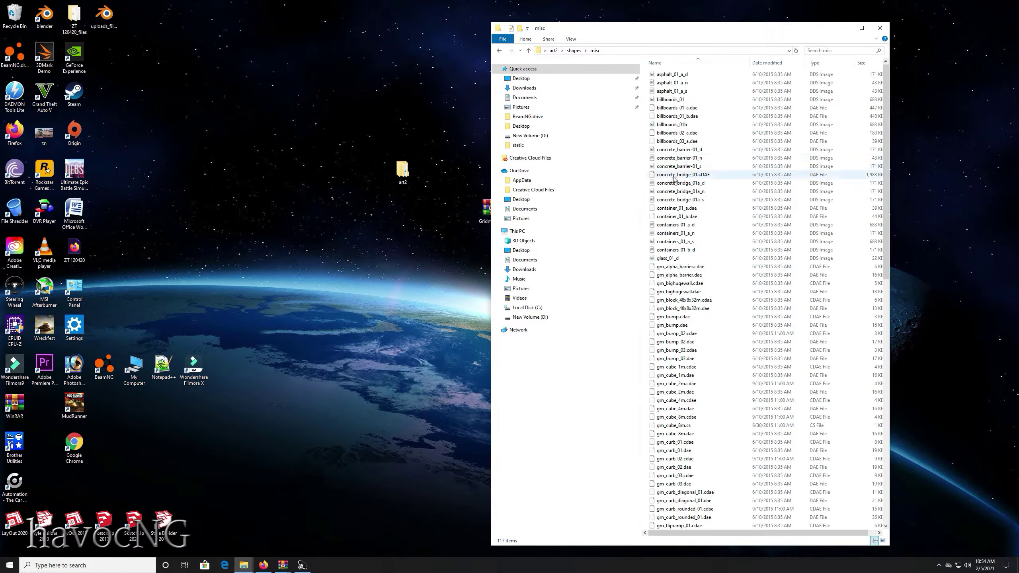
scroll(674, 127, "down", 20)
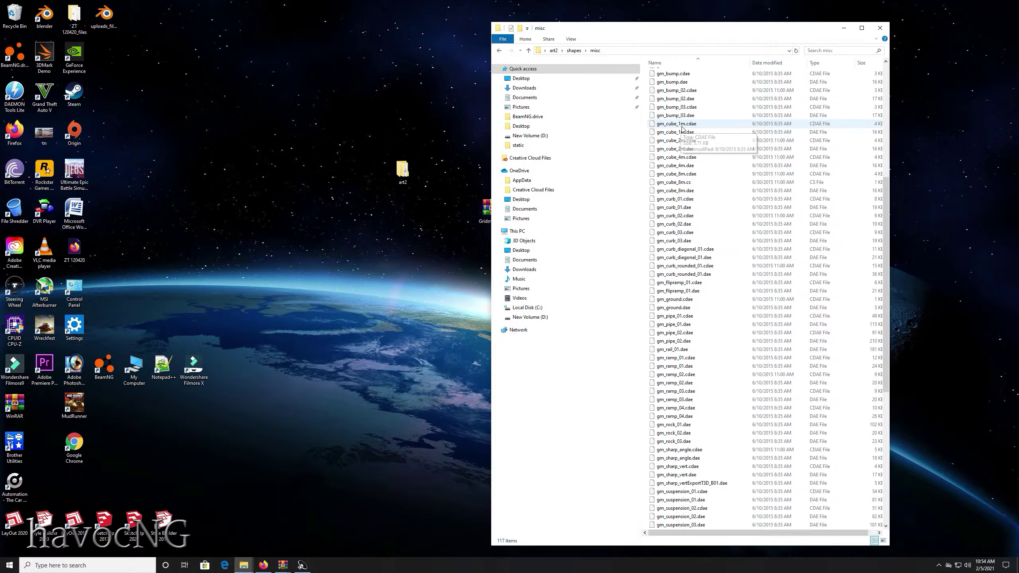
scroll(683, 130, "down", 1)
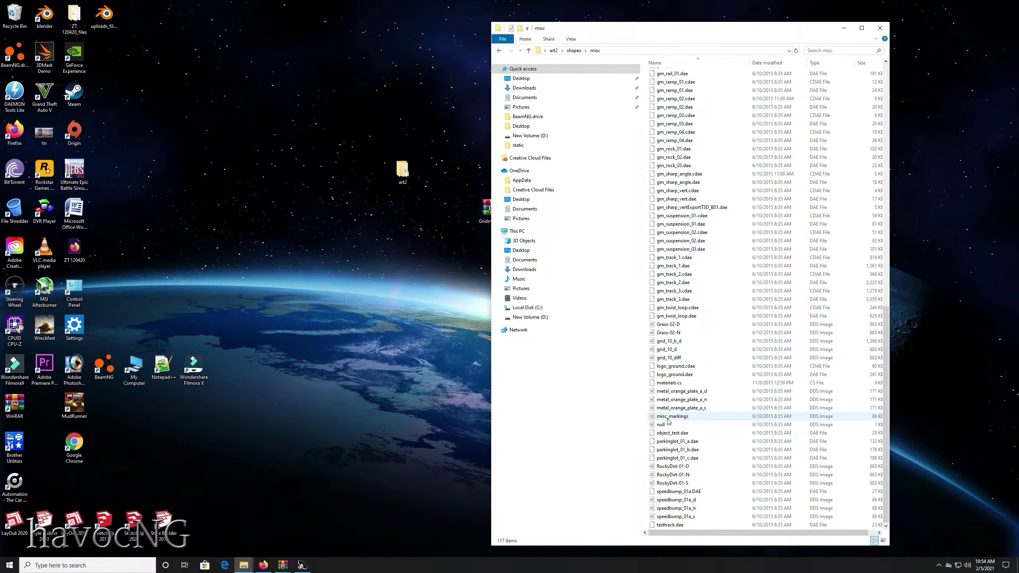
left_click(672, 384)
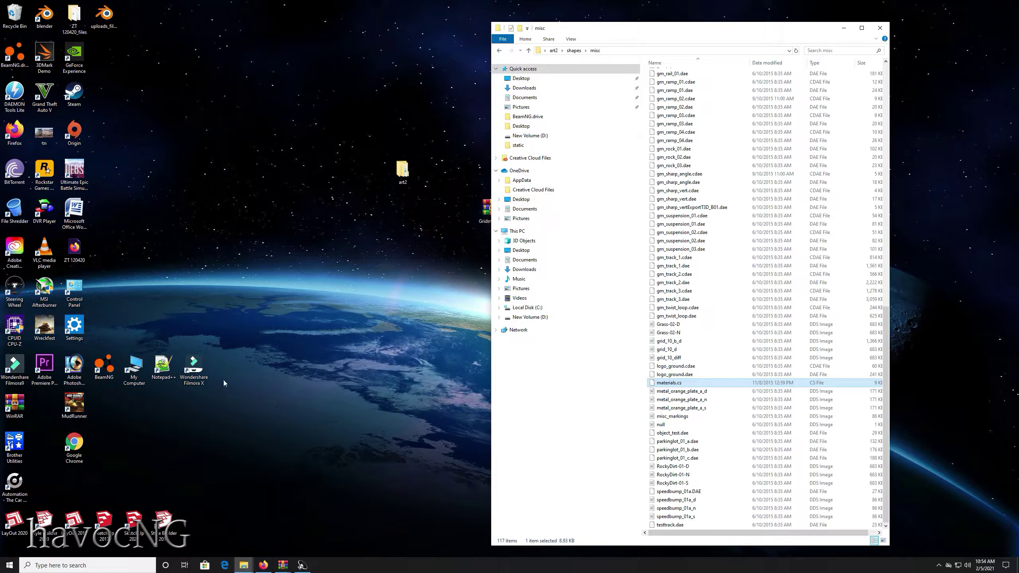
double_click(163, 365)
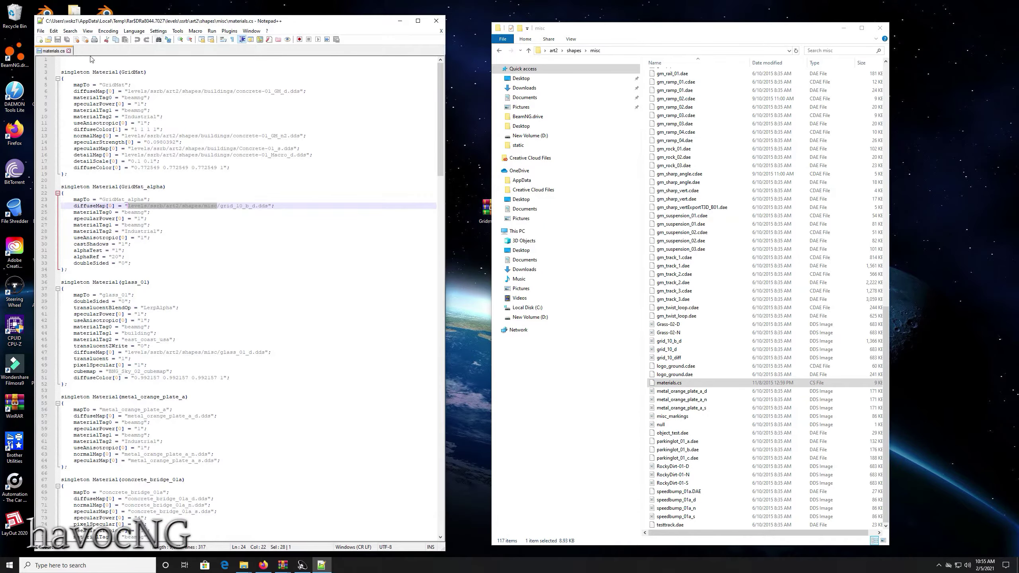
Load art2's shapes\misc materials.cs into Notepad++ and select the level path on line 24.
left_click(69, 51)
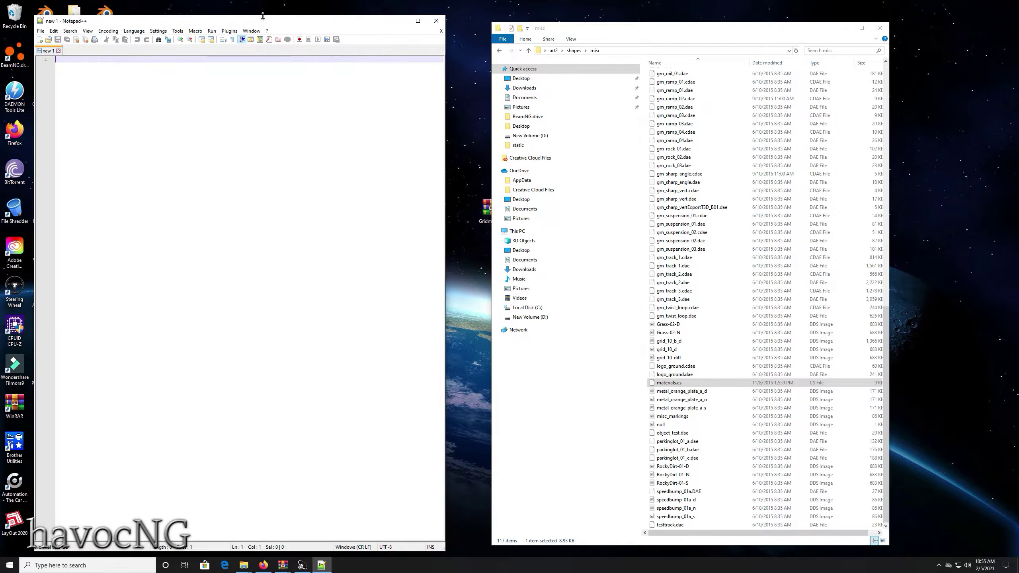
mouse_move(287, 23)
left_mouse_down()
mouse_move(255, 22)
mouse_move(291, 260)
mouse_move(255, 209)
mouse_move(256, 74)
mouse_move(289, 20)
left_mouse_up()
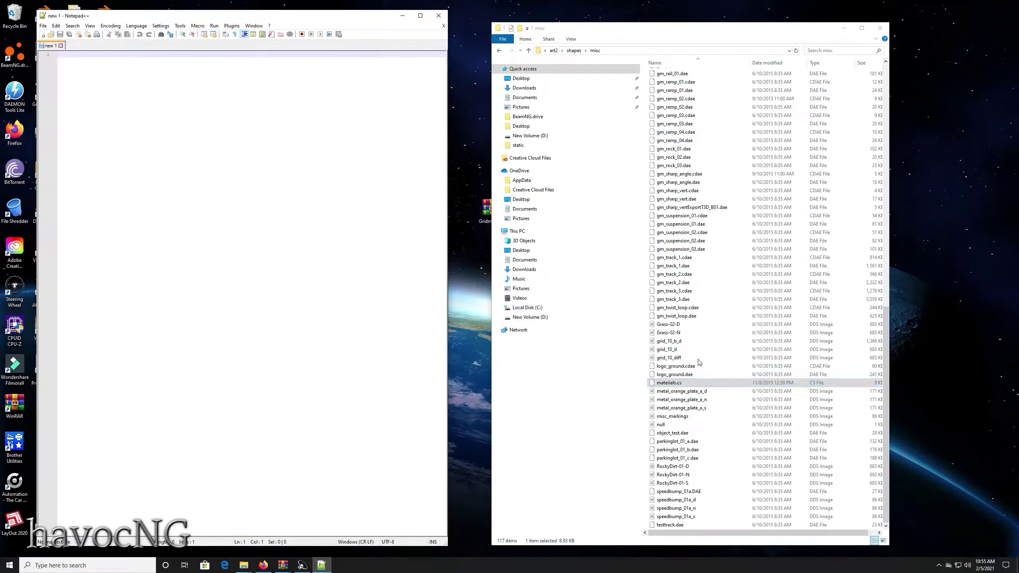
left_click_drag(672, 384, 264, 250)
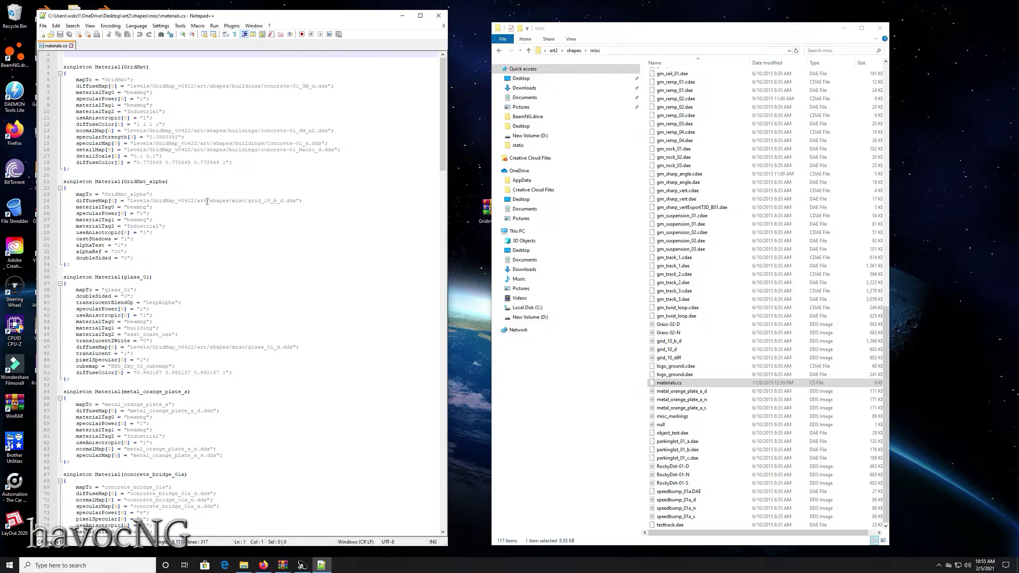
left_click_drag(207, 201, 155, 204)
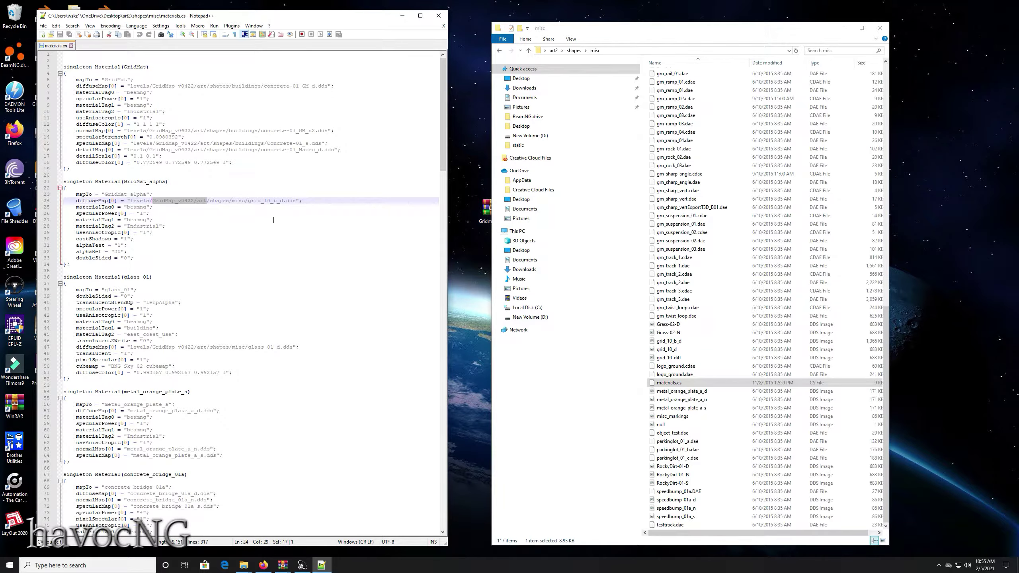
Select the GridMap_v0422/art prefix on line 24 and bring it into the Replace dialog.
left_click(228, 97)
left_click_drag(260, 86, 239, 86)
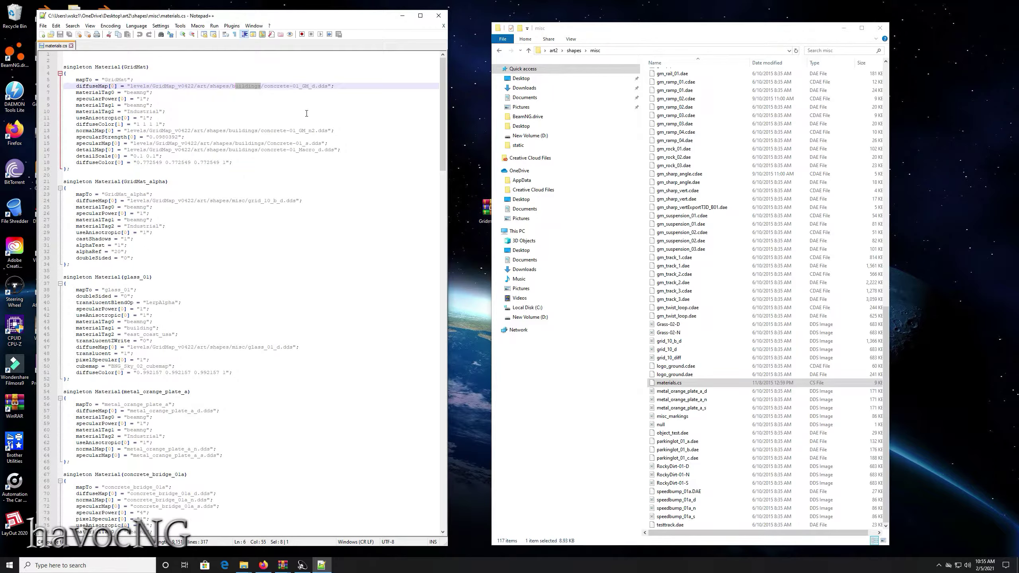
left_click(285, 239)
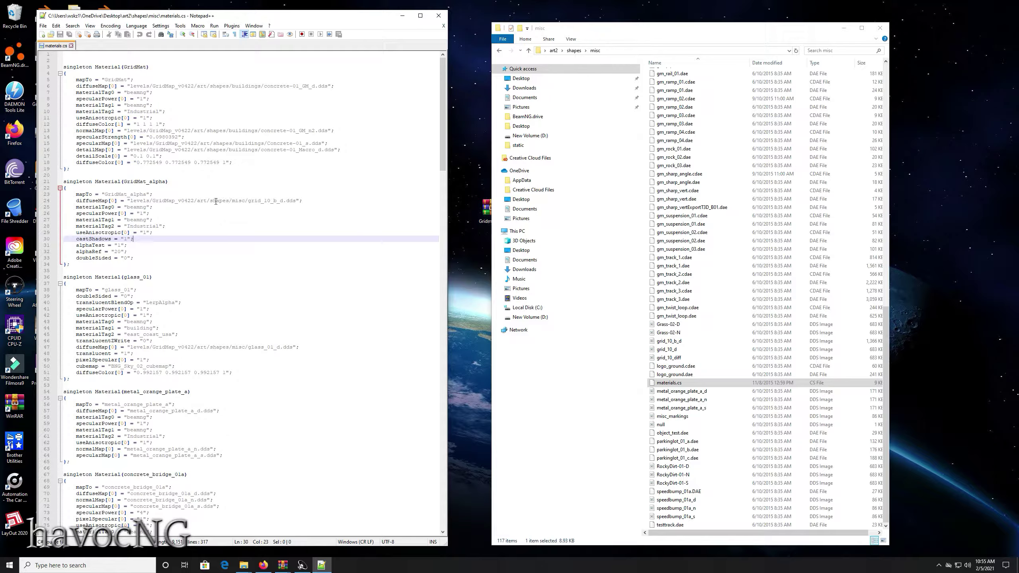
left_click_drag(207, 200, 155, 201)
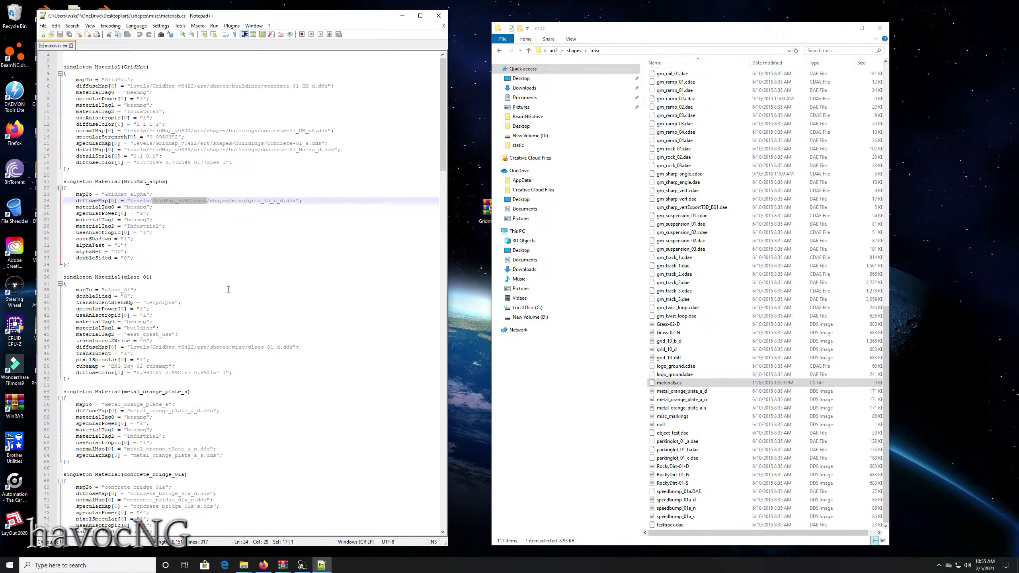
key("ctrl+h")
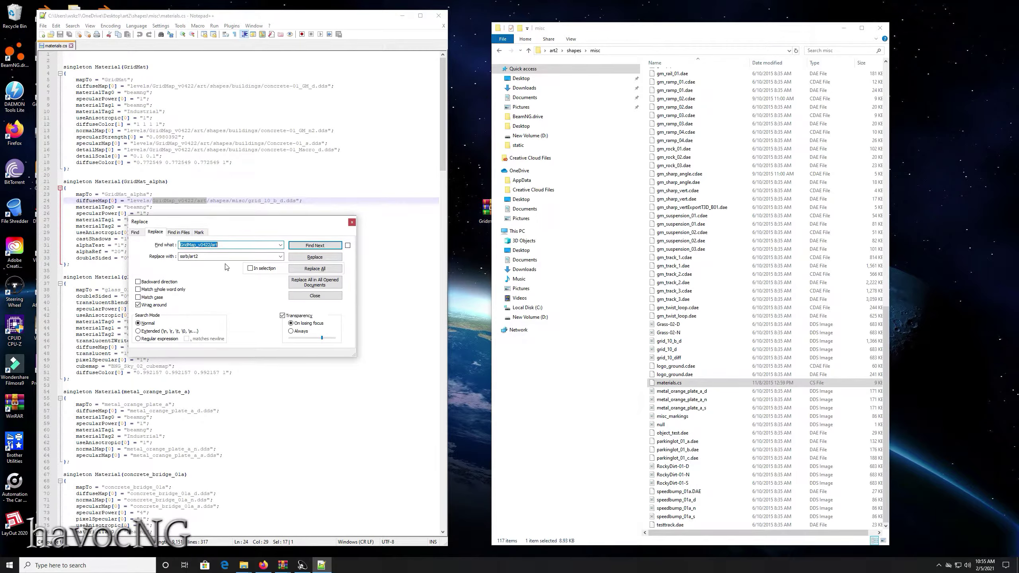
Replace all 9 GridMap_v0422/art occurrences with srrb/art2 and close the dialog.
double_click(200, 256)
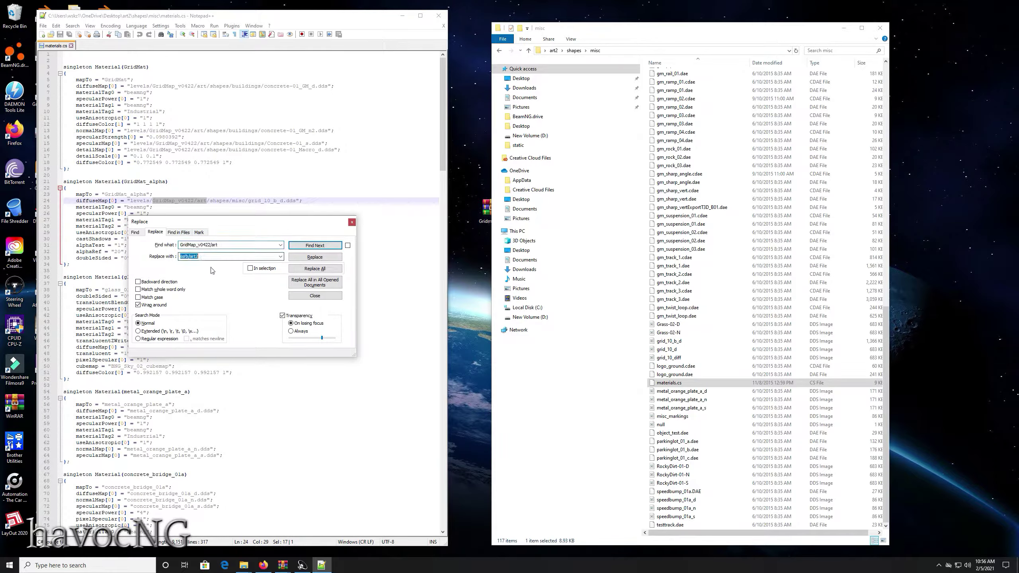
type("s")
left_click(205, 254)
left_click(321, 269)
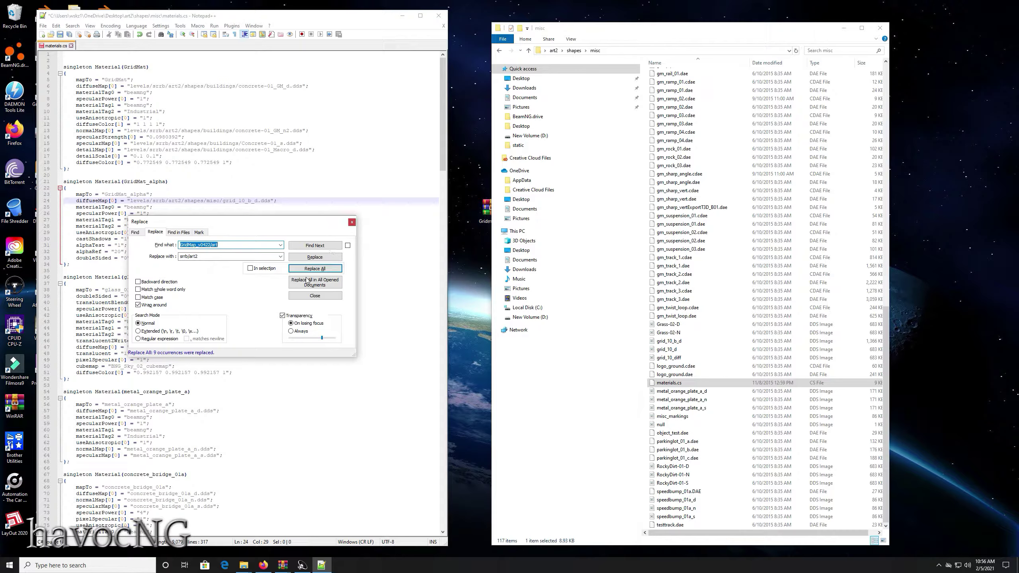
left_click(352, 223)
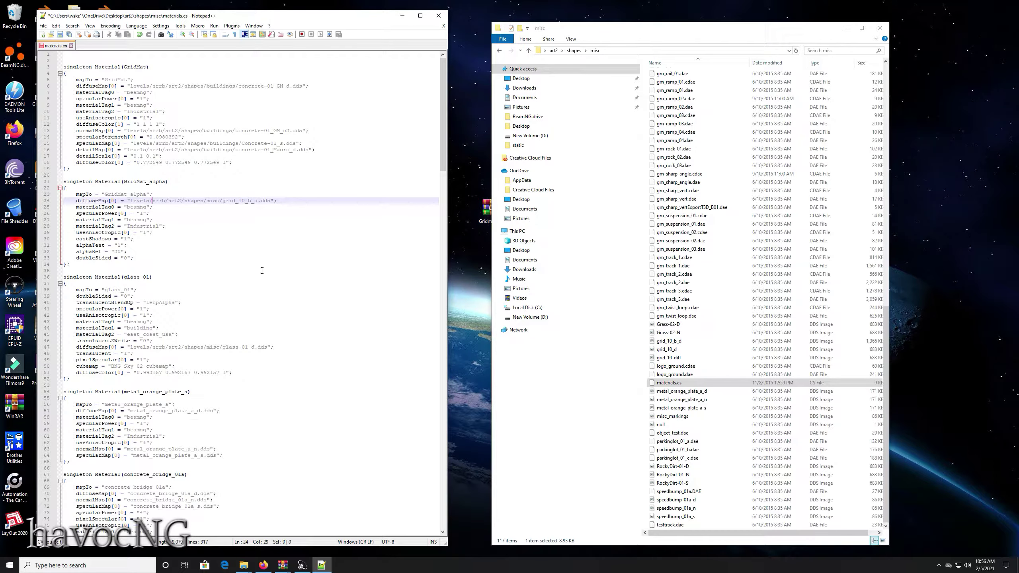
Save the edited materials.cs to the Desktop with Save As.
left_click_drag(231, 17, 339, 11)
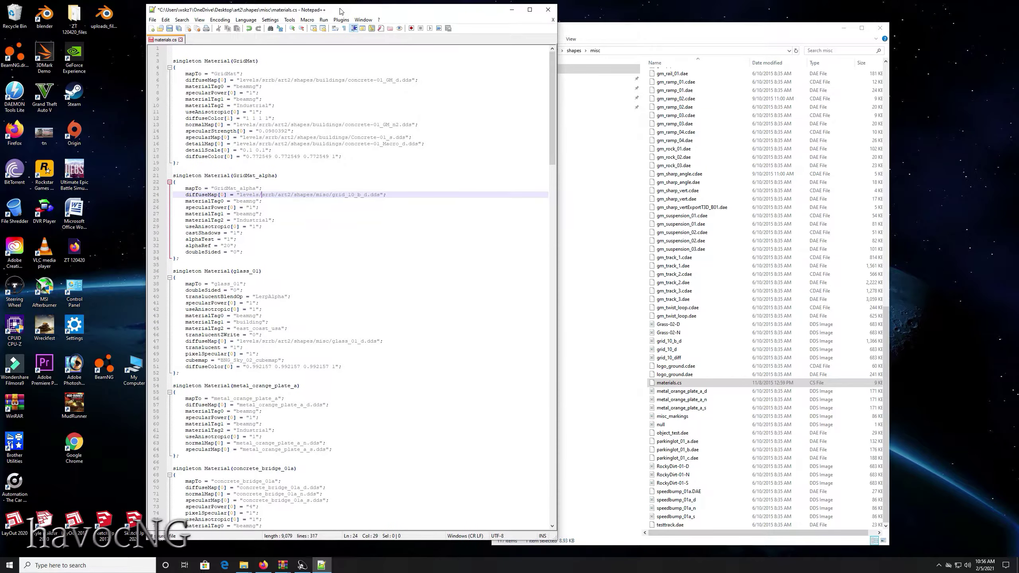
left_click(153, 20)
left_click(181, 91)
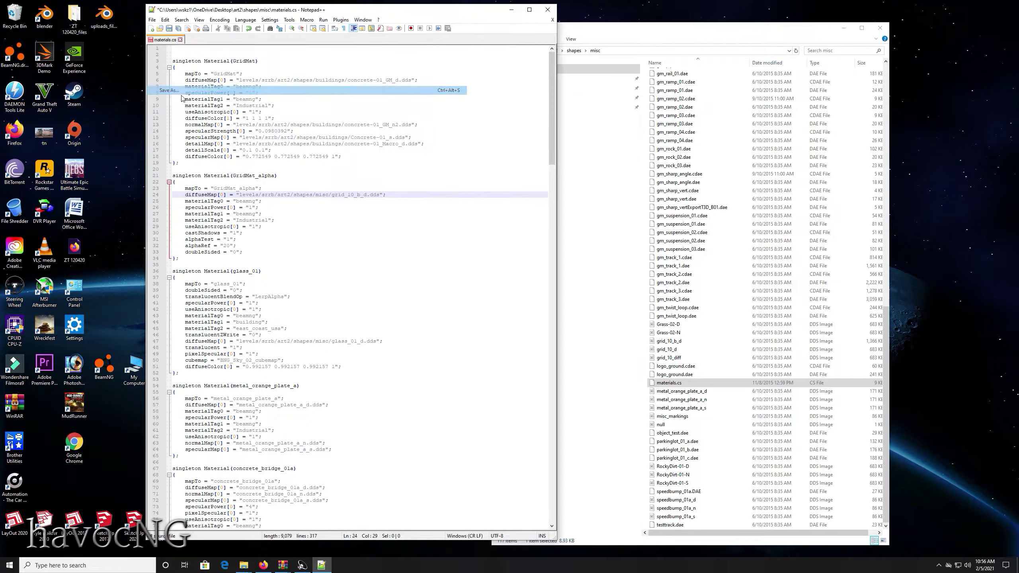
left_click(555, 300)
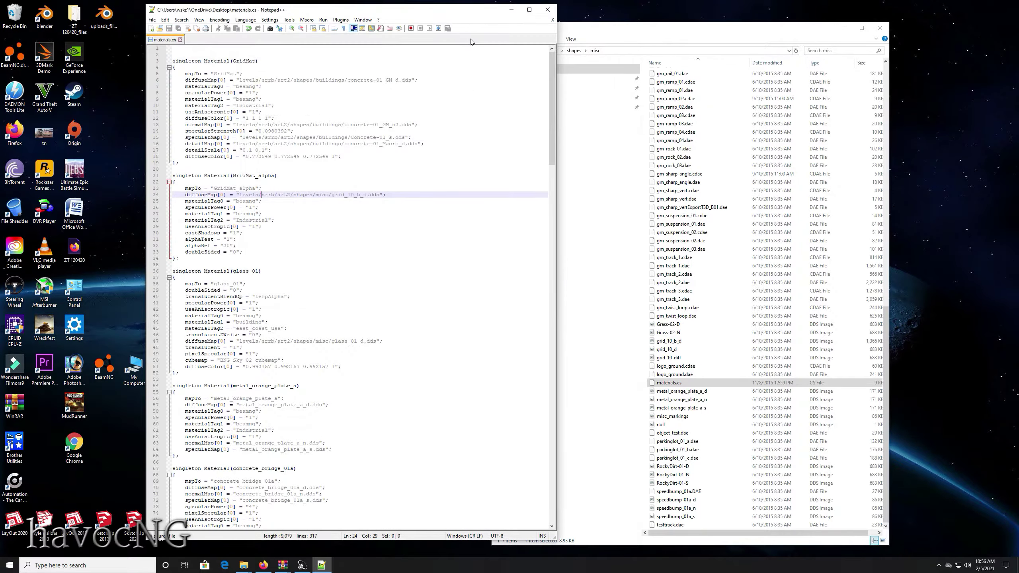
Move the desktop materials.cs into art2\shapes\misc, replacing the original.
left_click(511, 9)
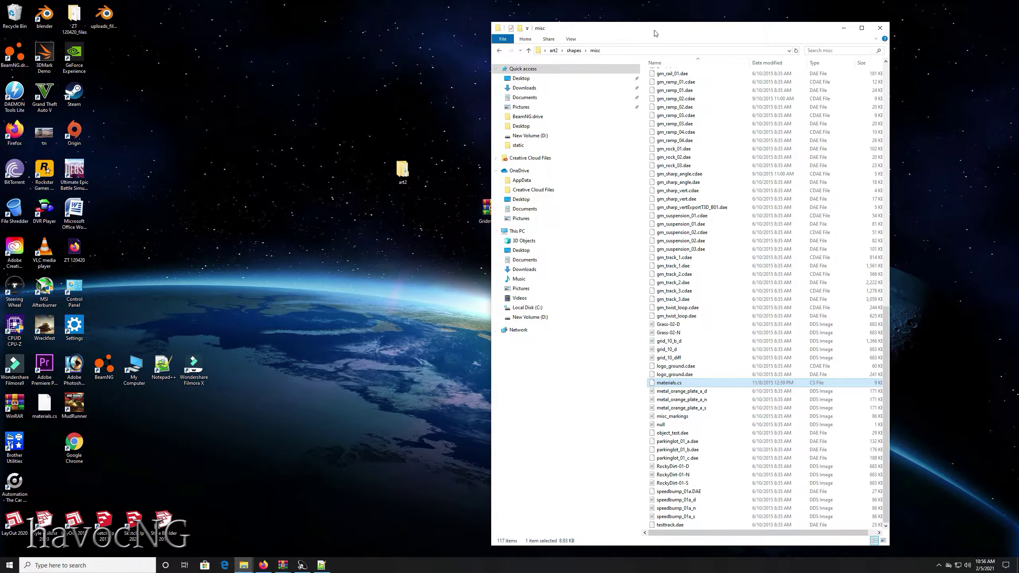
left_click_drag(654, 29, 557, 20)
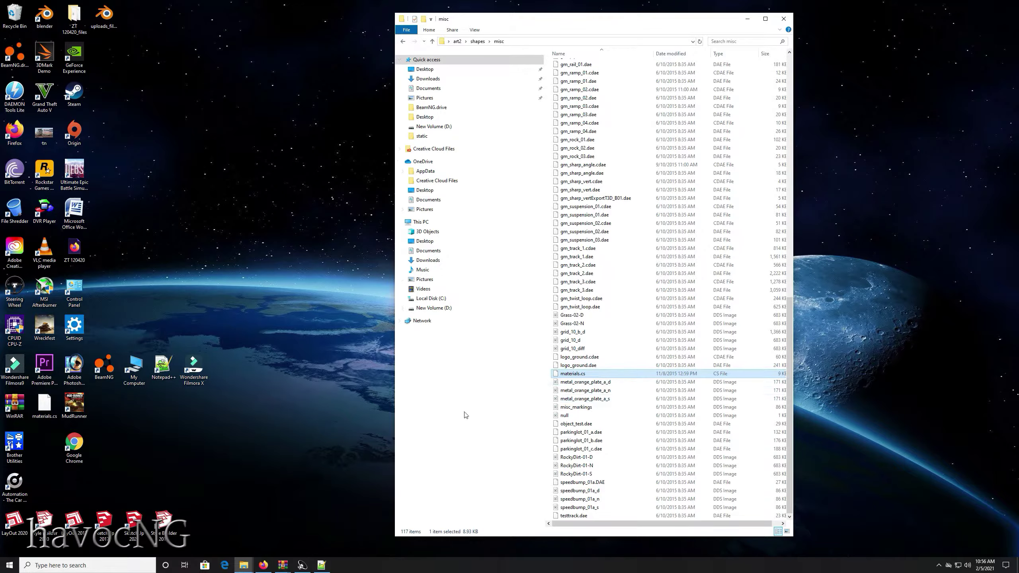
left_click_drag(58, 409, 576, 376)
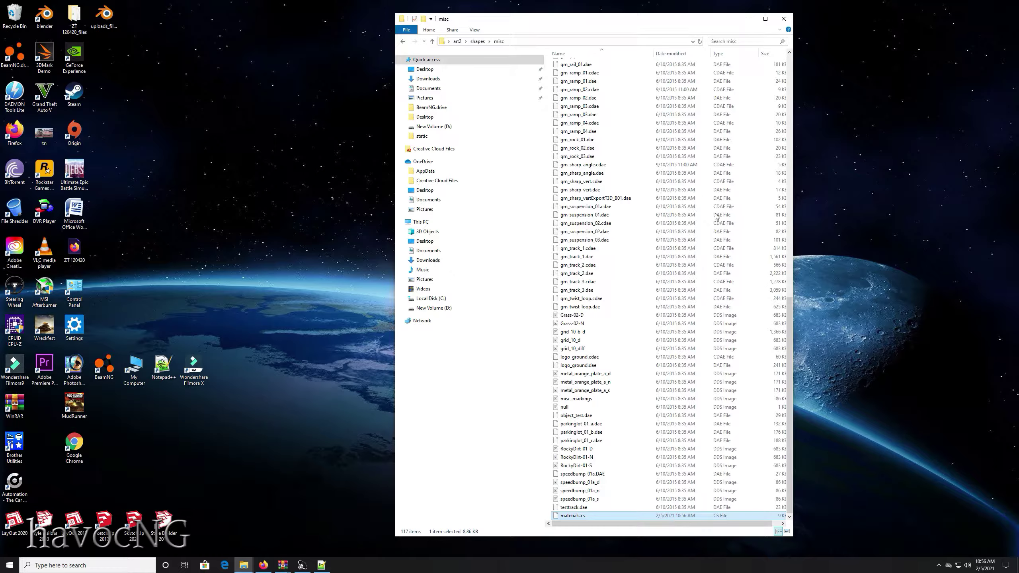
Reopen art2\shapes, check misc and groundcover, then select buildings\materials.cs.
left_click(784, 19)
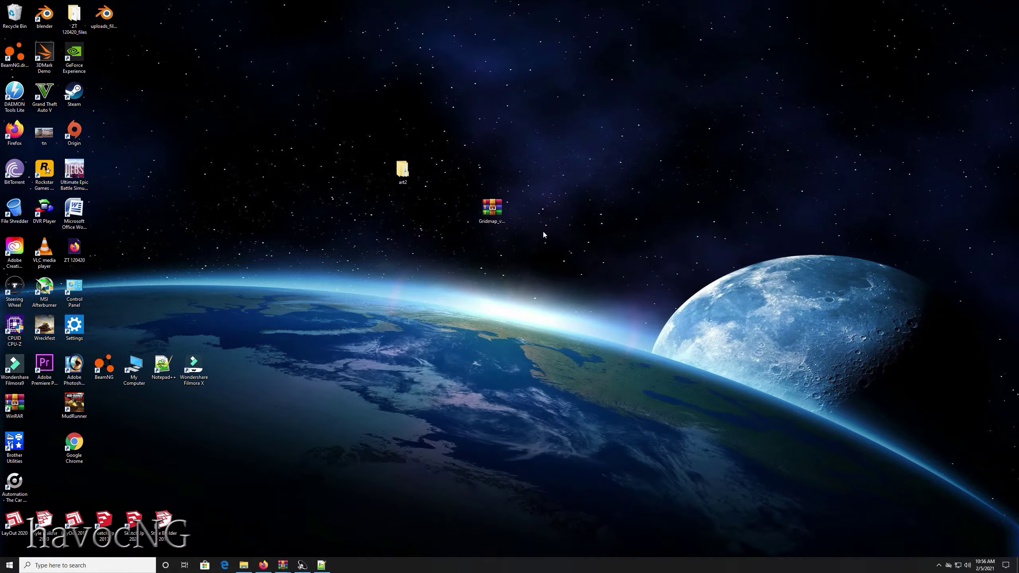
double_click(403, 170)
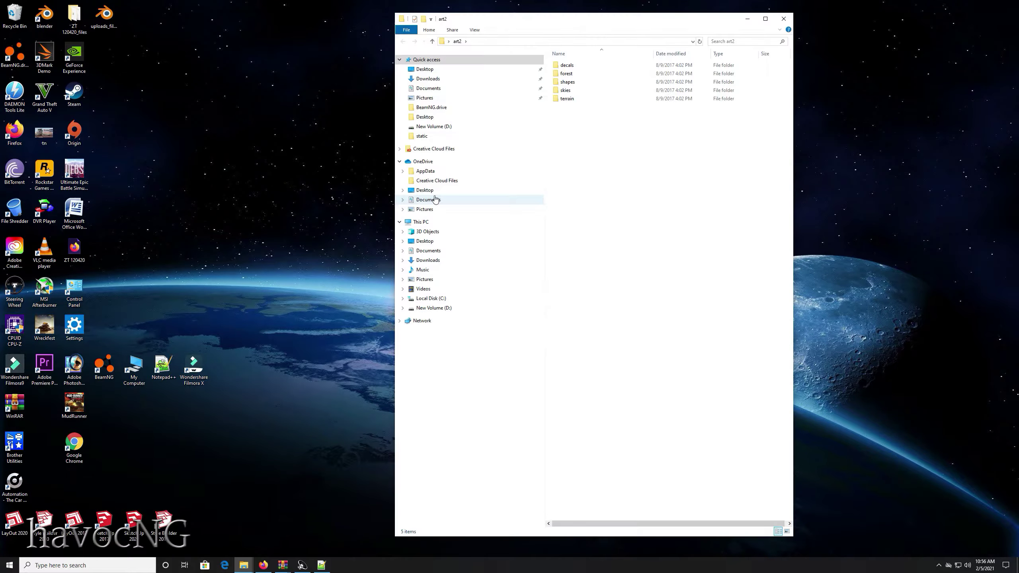
double_click(565, 82)
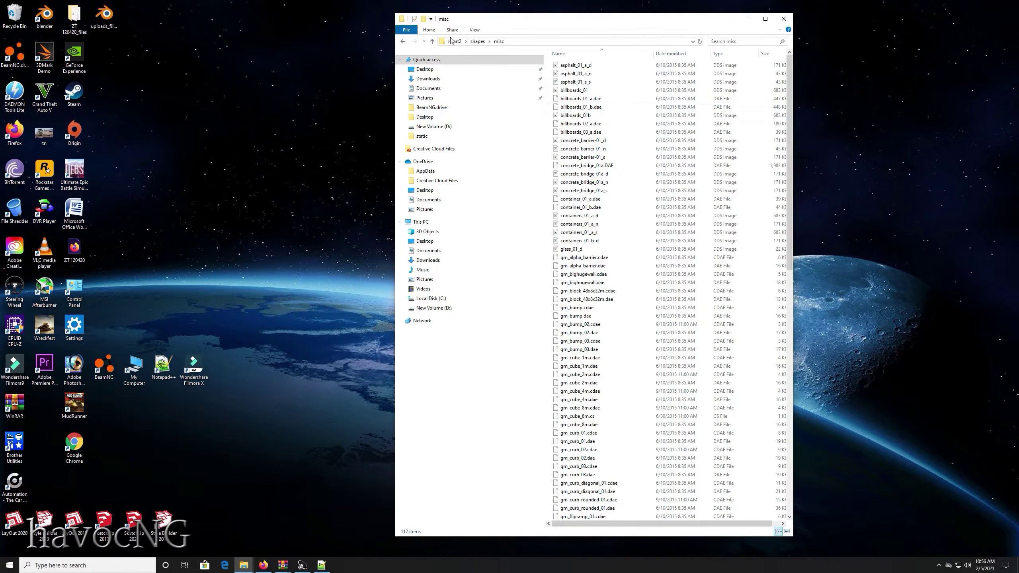
left_click(403, 41)
double_click(574, 74)
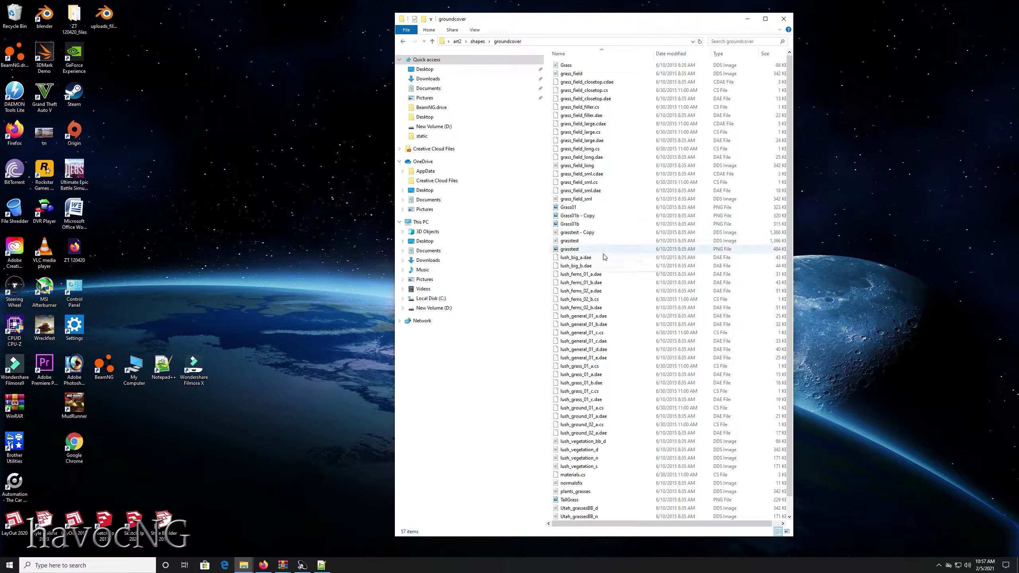
scroll(602, 259, "down", 1)
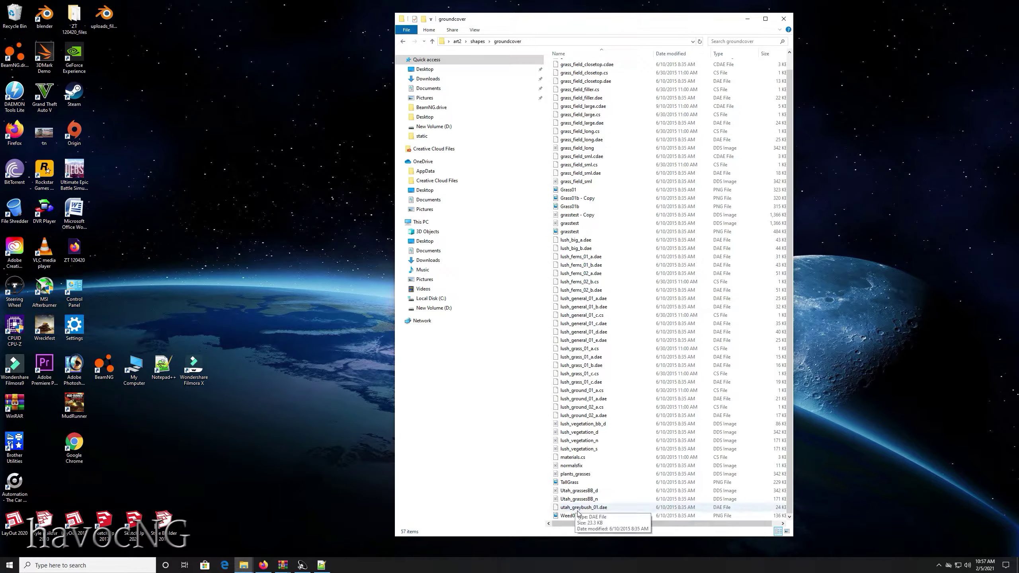
scroll(591, 333, "up", 2)
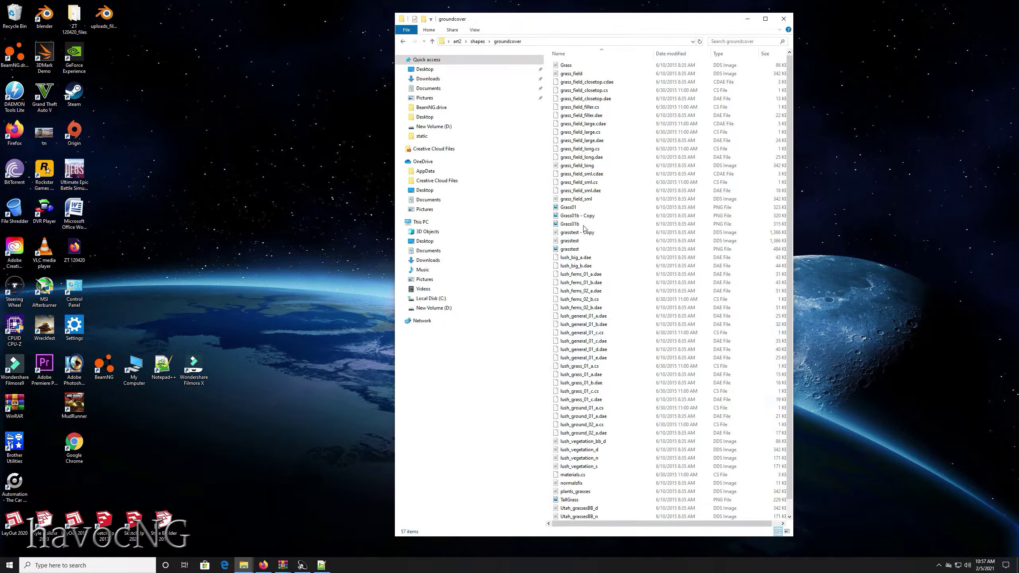
key("alt+Up")
double_click(573, 65)
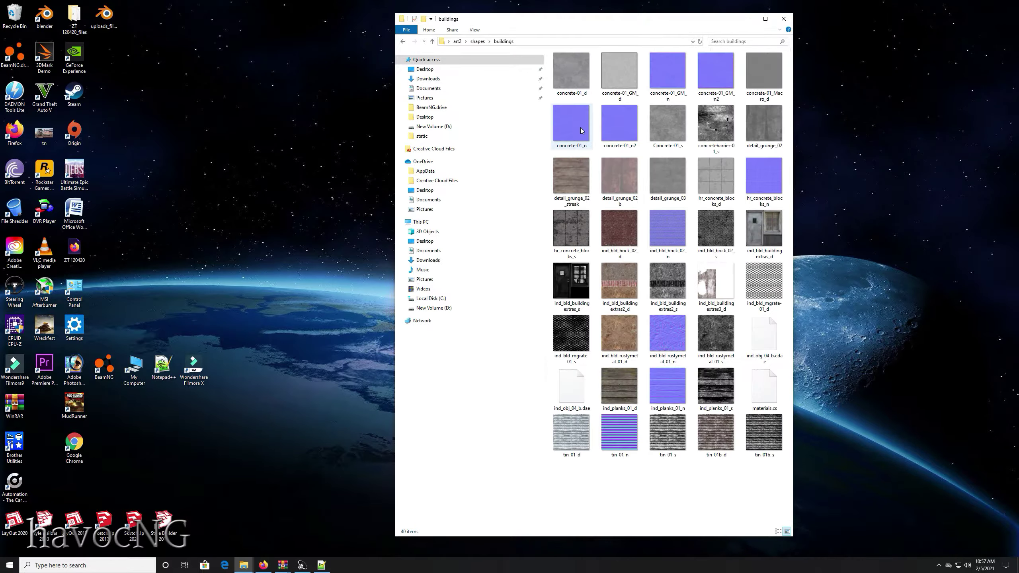
left_click(762, 403)
Start Notepad++, discard the missing desktop file, and load the buildings materials.cs.
double_click(160, 367)
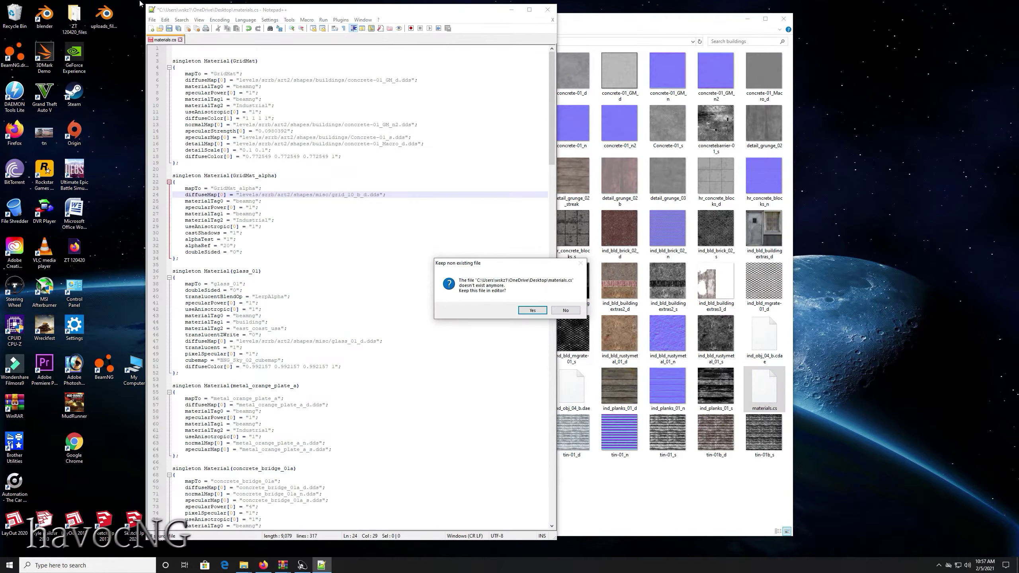
left_click(565, 310)
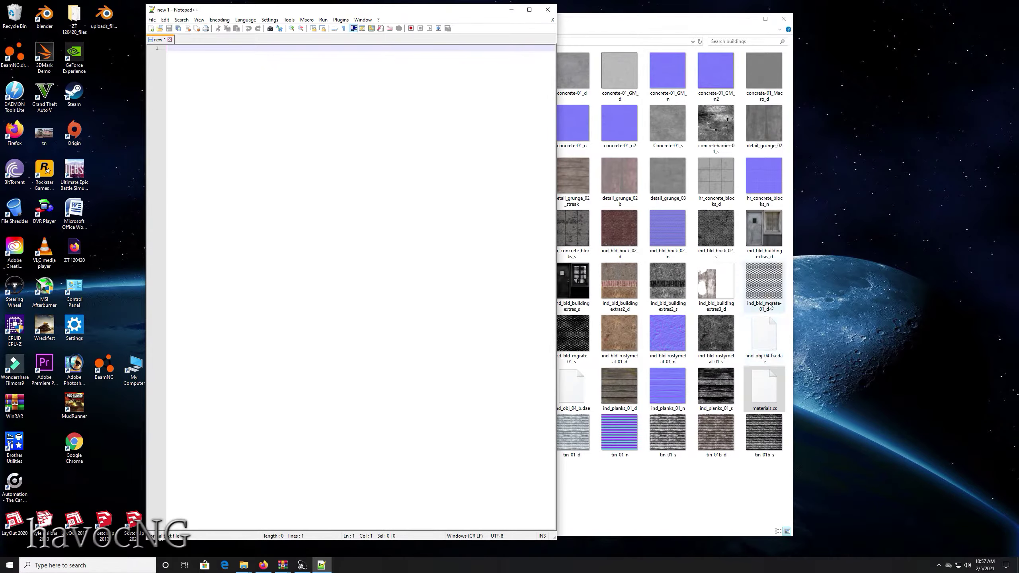
left_click_drag(763, 381, 370, 222)
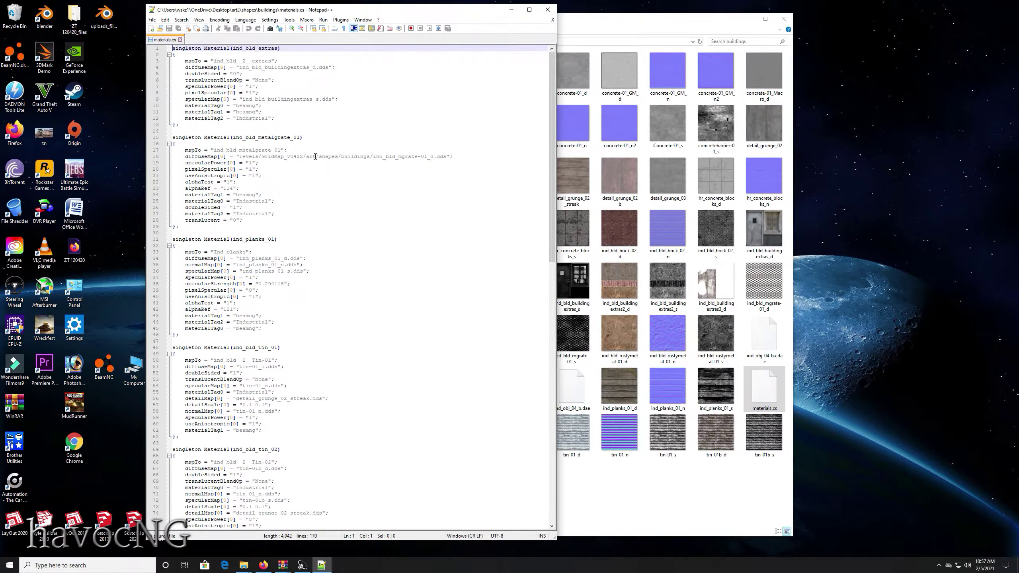
Replace the GridMap_v0422/art prefix on line 18 with srrb/art2, then close Notepad++.
left_click_drag(315, 156, 295, 157)
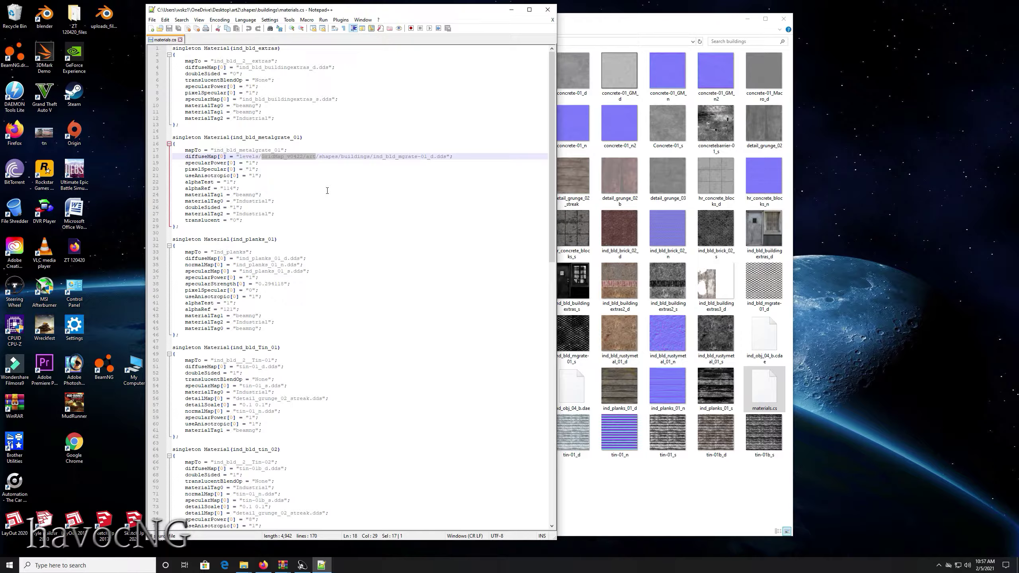
key("ctrl+h")
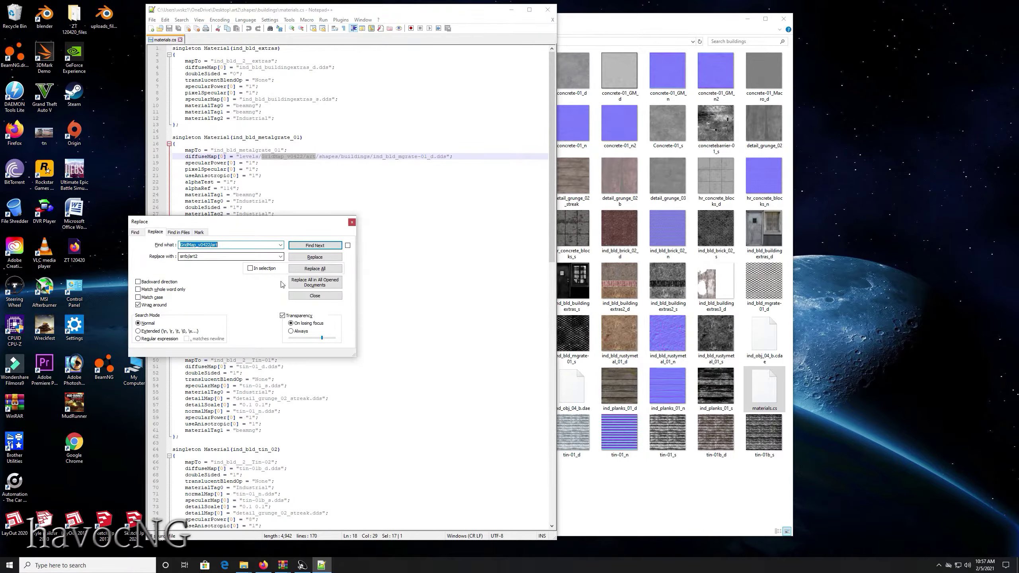
left_click(313, 268)
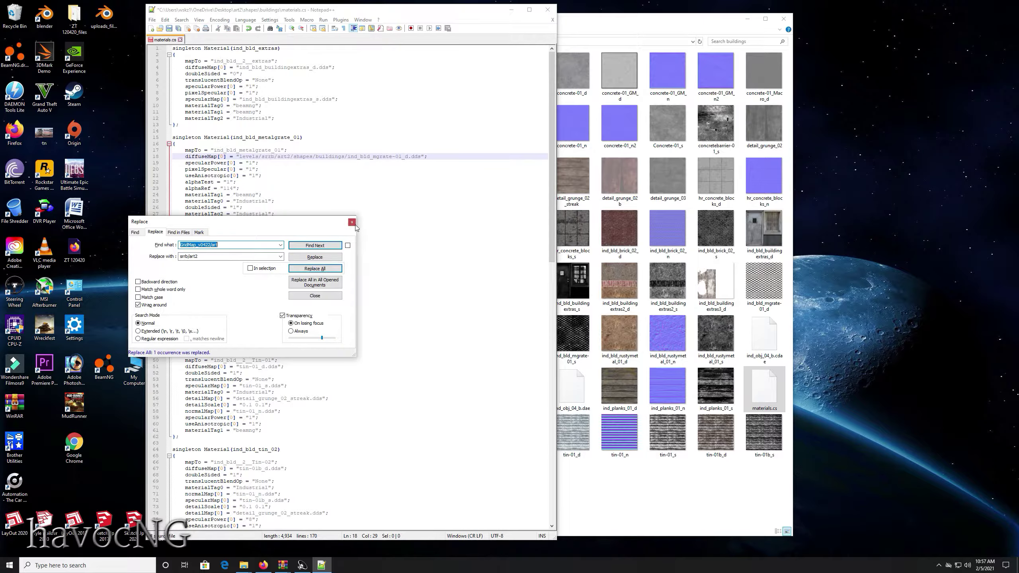
left_click(352, 223)
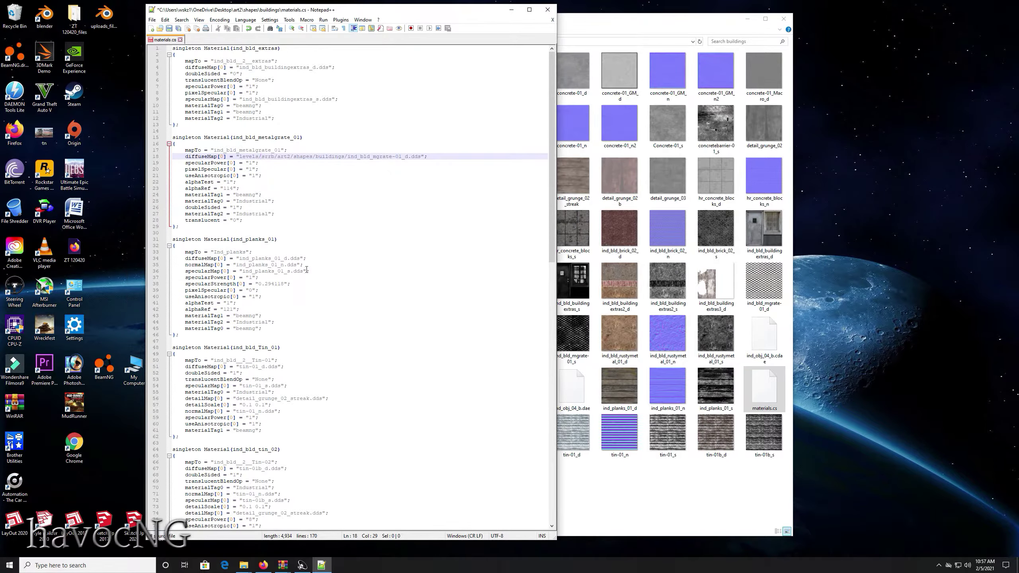
scroll(306, 268, "down", 5)
scroll(241, 160, "up", 5)
left_click(548, 9)
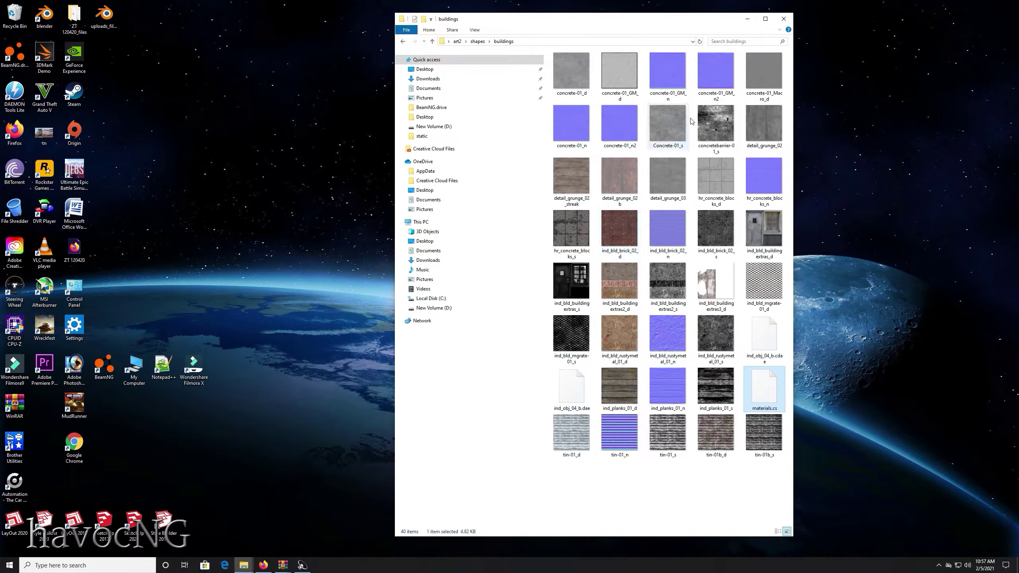
Go to Documents\BeamNG.drive\mods and open the ssrb mod archive in WinRAR.
left_click(783, 19)
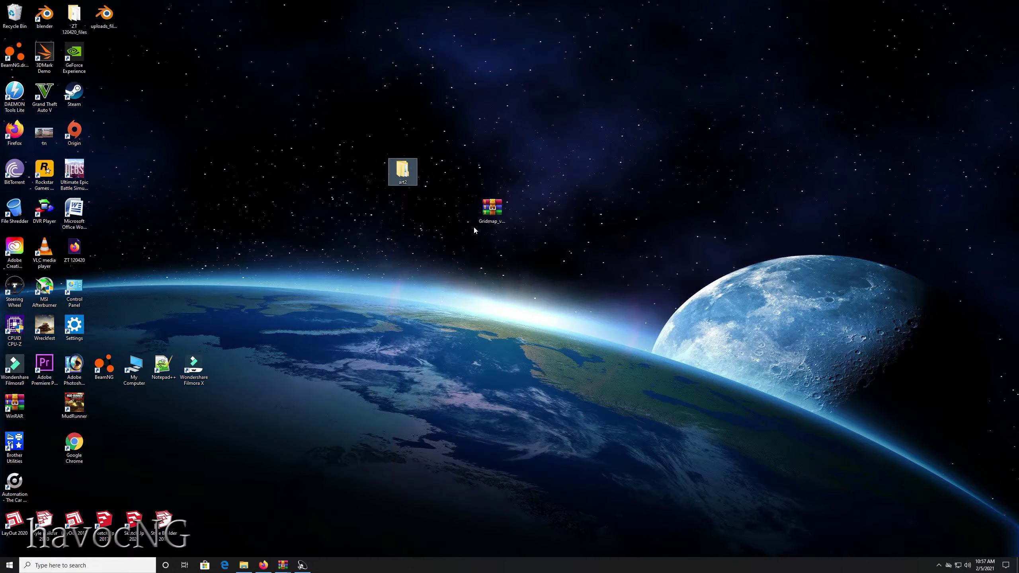
left_click_drag(402, 171, 343, 249)
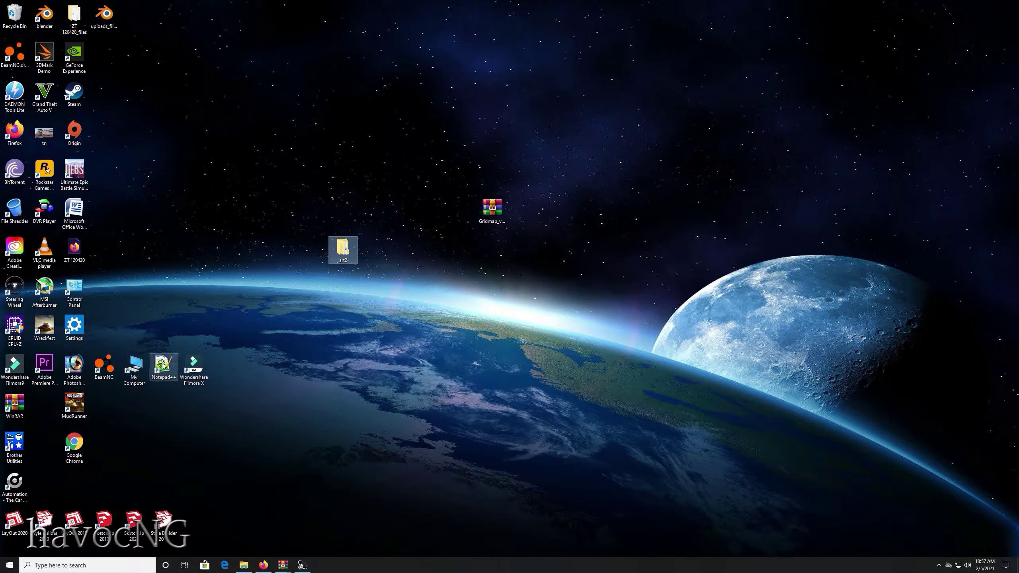
double_click(134, 365)
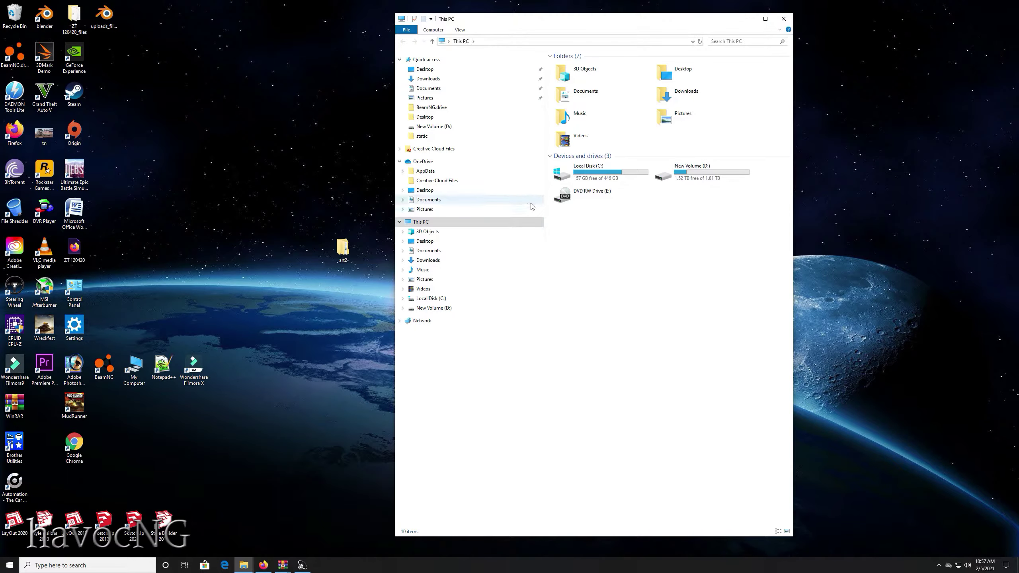
left_click(425, 251)
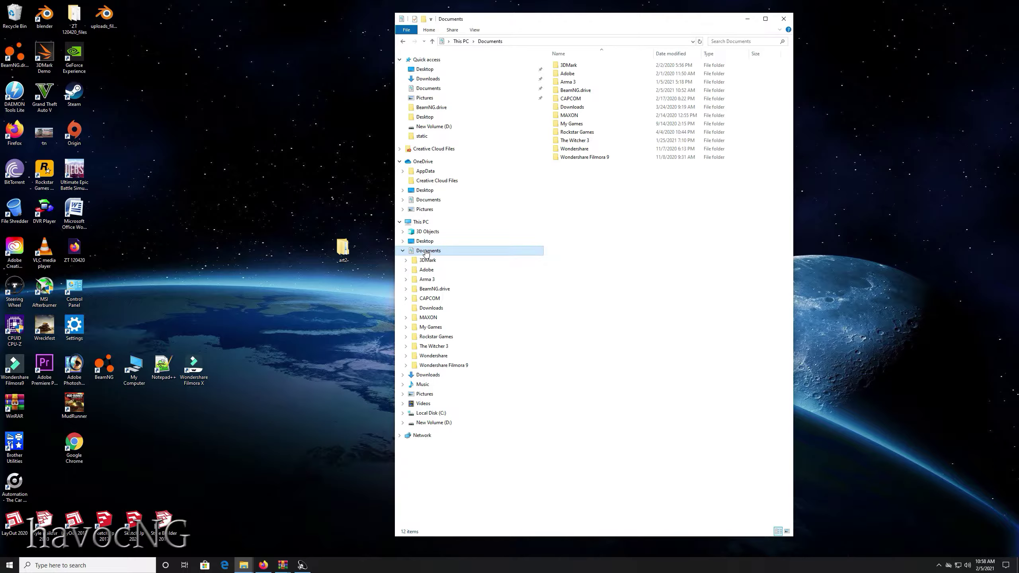
double_click(580, 92)
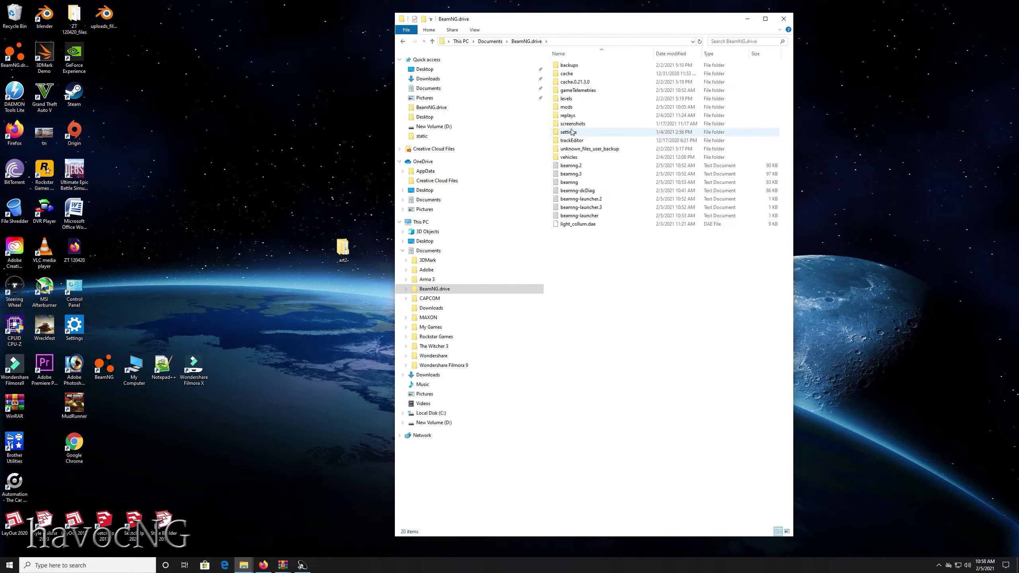
left_click(566, 109)
double_click(566, 108)
scroll(609, 253, "down", 15)
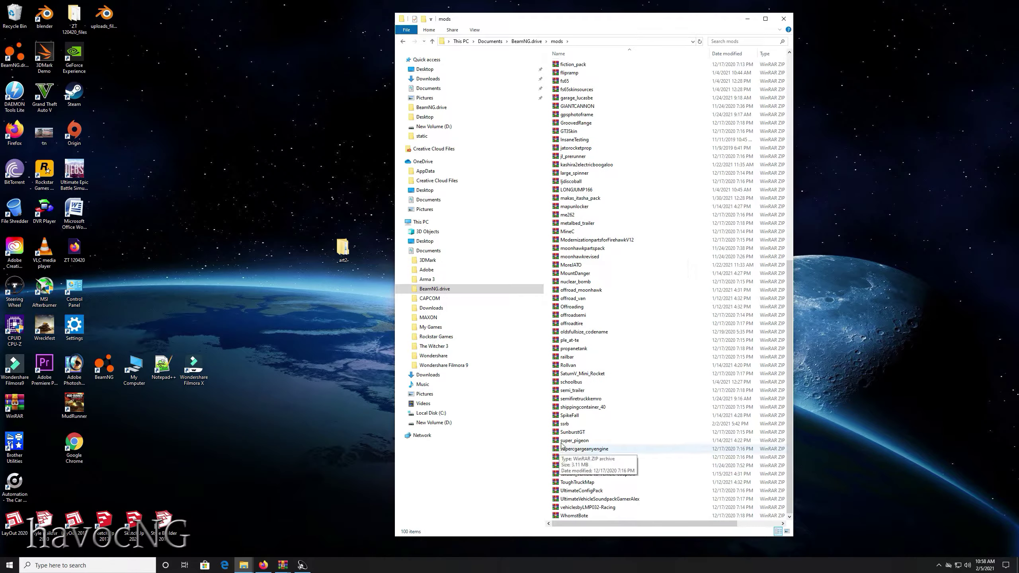
double_click(564, 423)
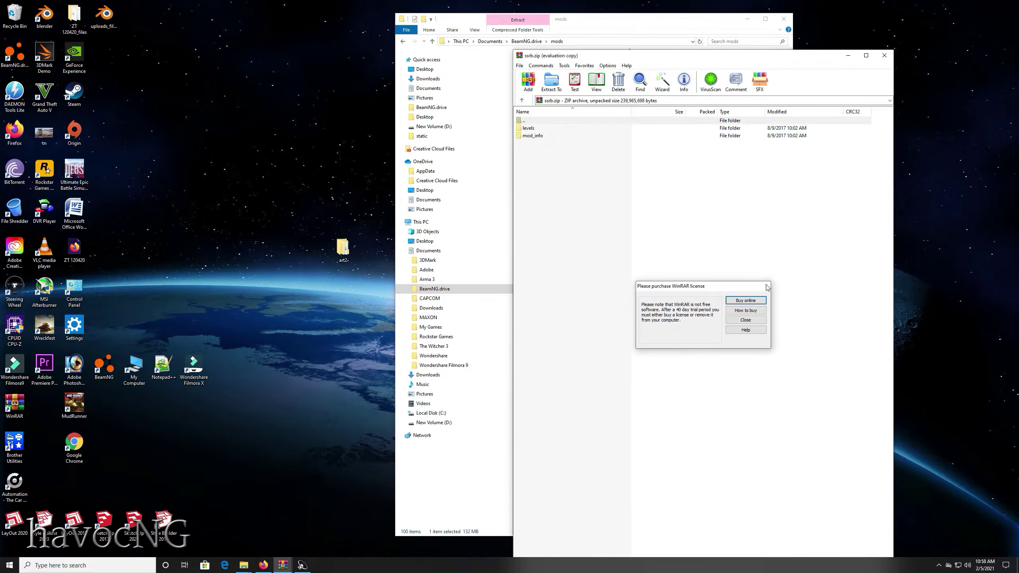
Drop the desktop art2 folder into levels\ssrb of ssrb.zip, then close WinRAR and the mods folder.
left_click(764, 286)
double_click(528, 127)
left_click(532, 128)
double_click(531, 129)
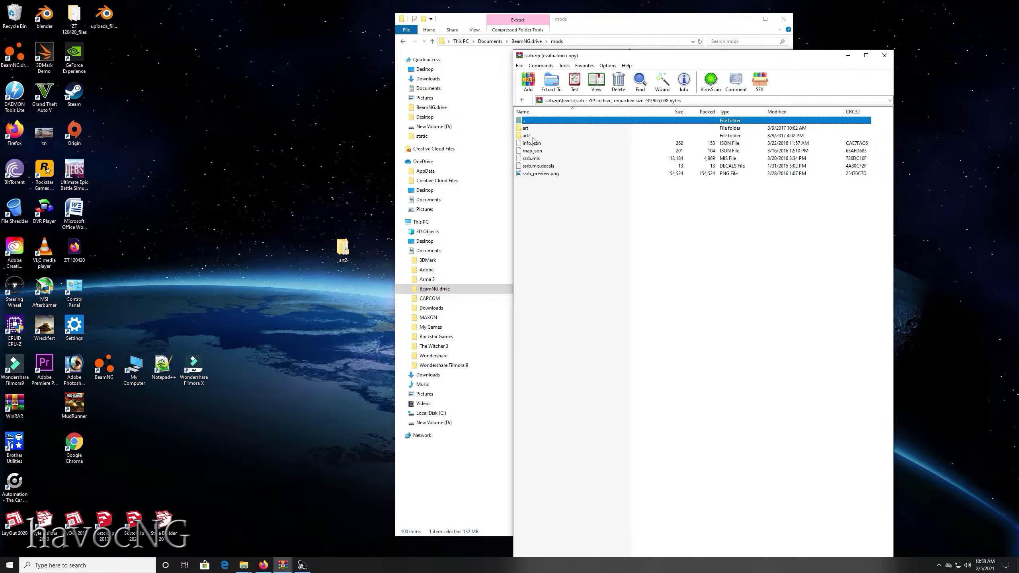
left_click_drag(343, 247, 306, 199)
left_click_drag(339, 287, 529, 140)
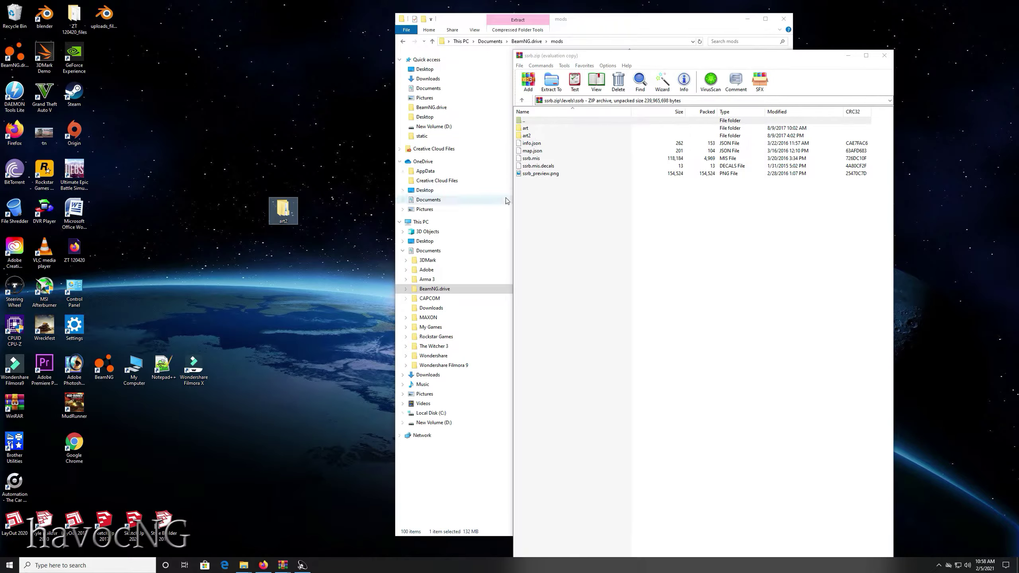
left_click(887, 54)
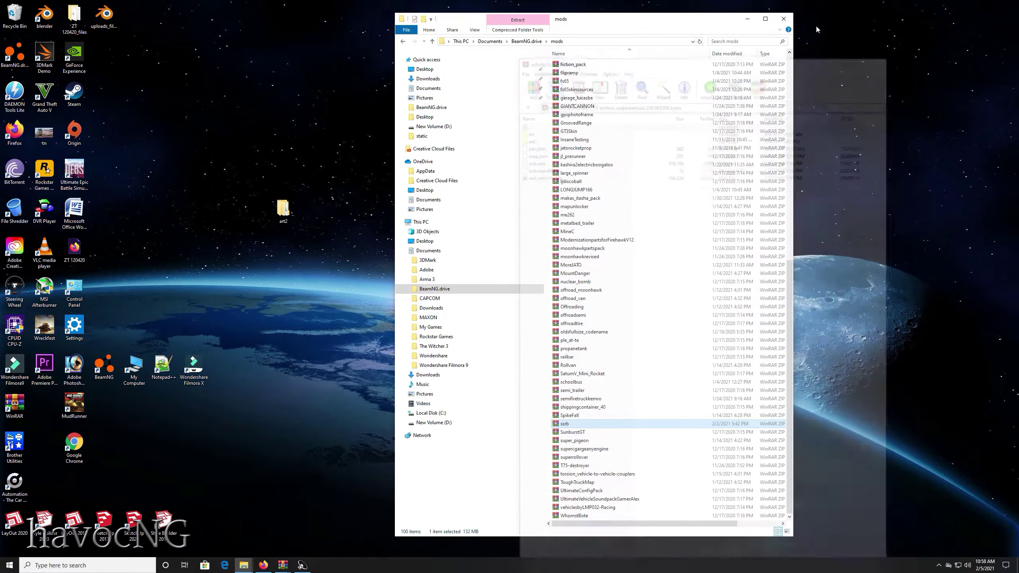
left_click(783, 18)
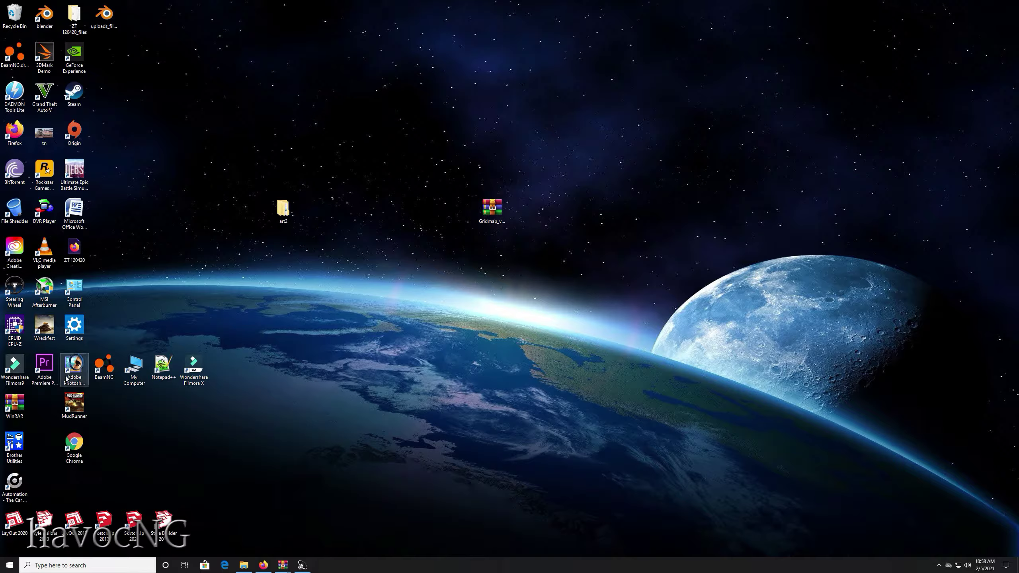
Start BeamNG.drive from its desktop shortcut to load the ssrb map.
double_click(105, 366)
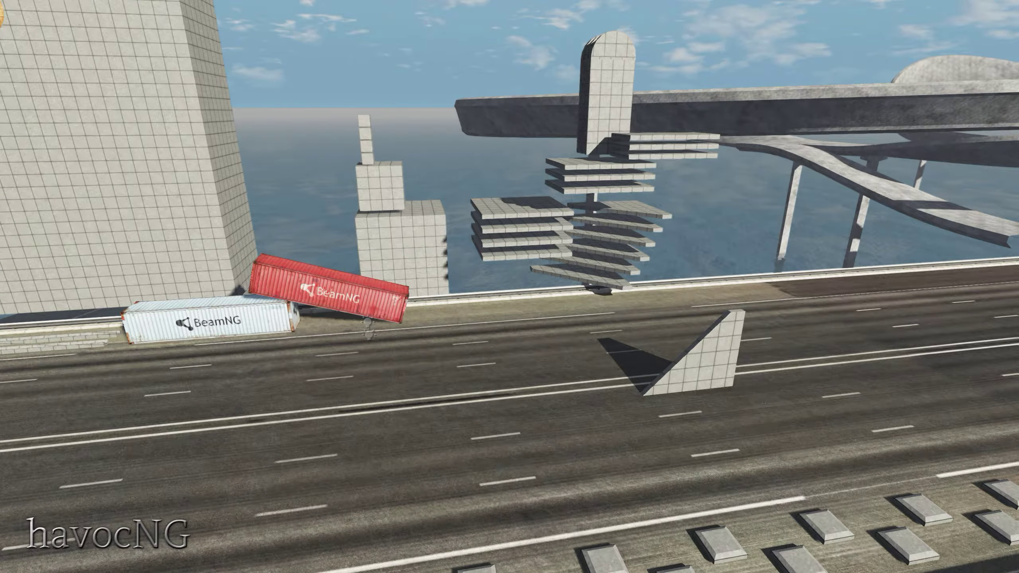
Open the World Editor and fly forward along the highway toward the textured ramps and overpasses.
key("F11")
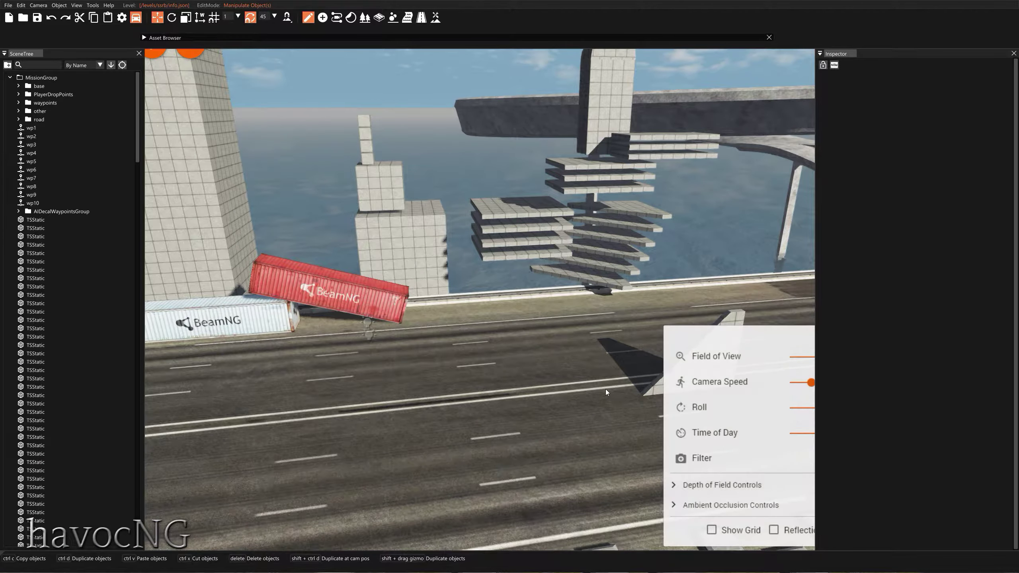
key("F11")
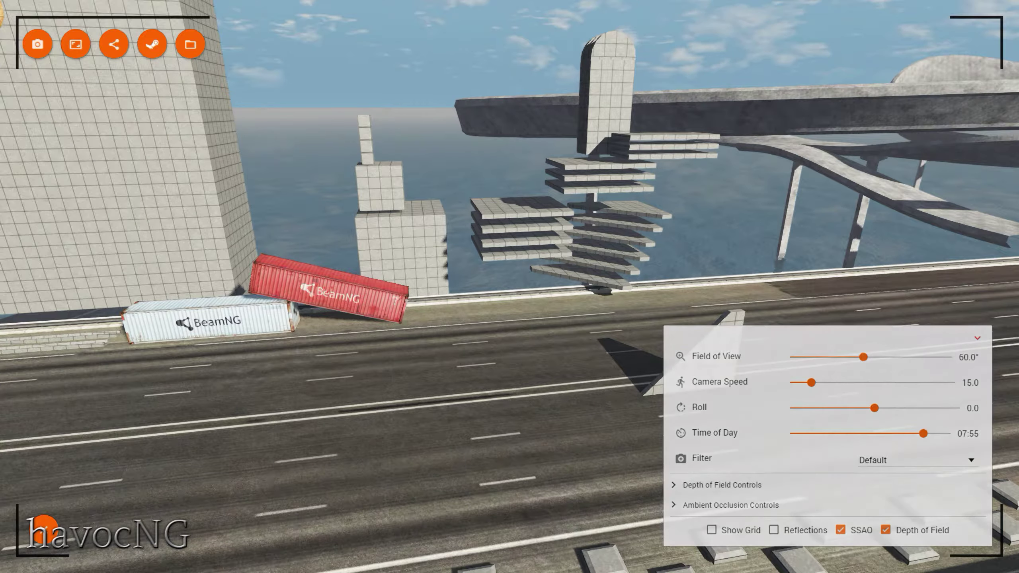
key("shift+c")
key("Escape")
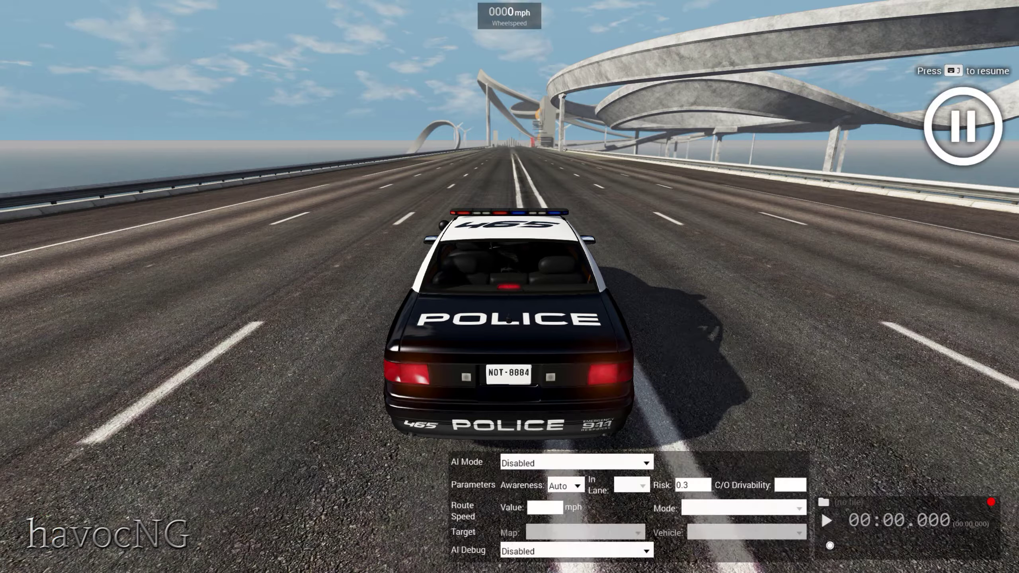
key("F11")
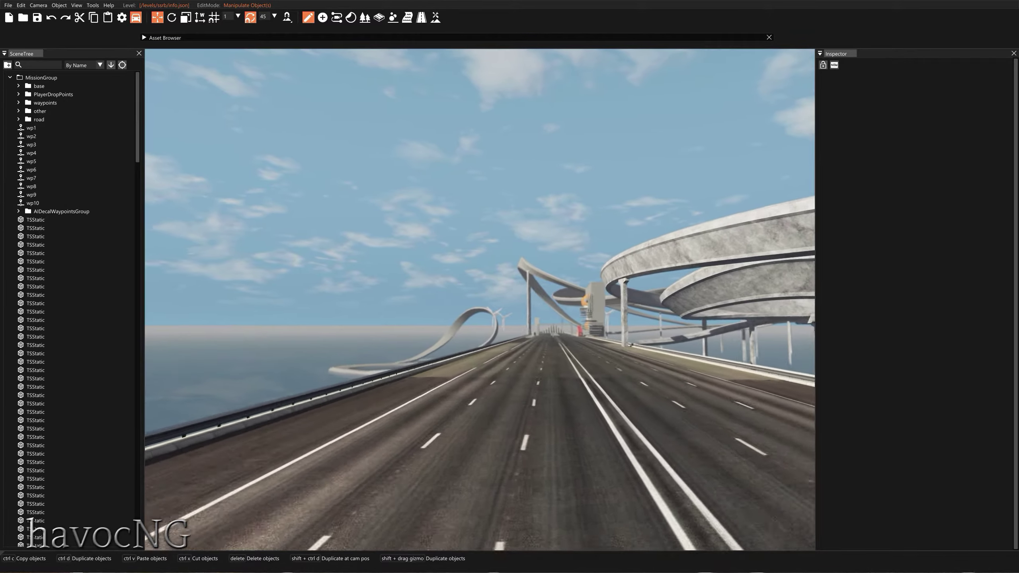
key("w")
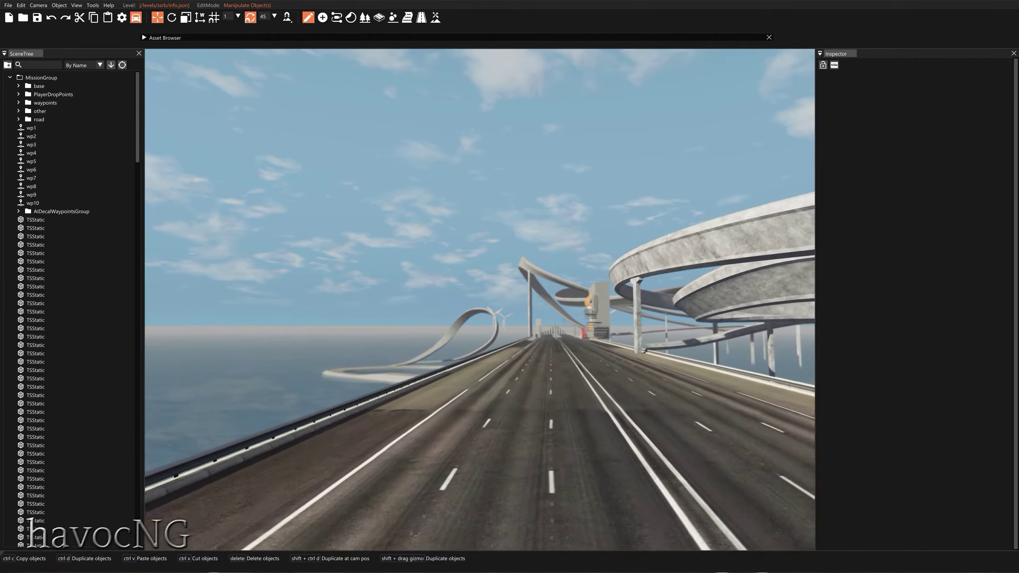
key("w")
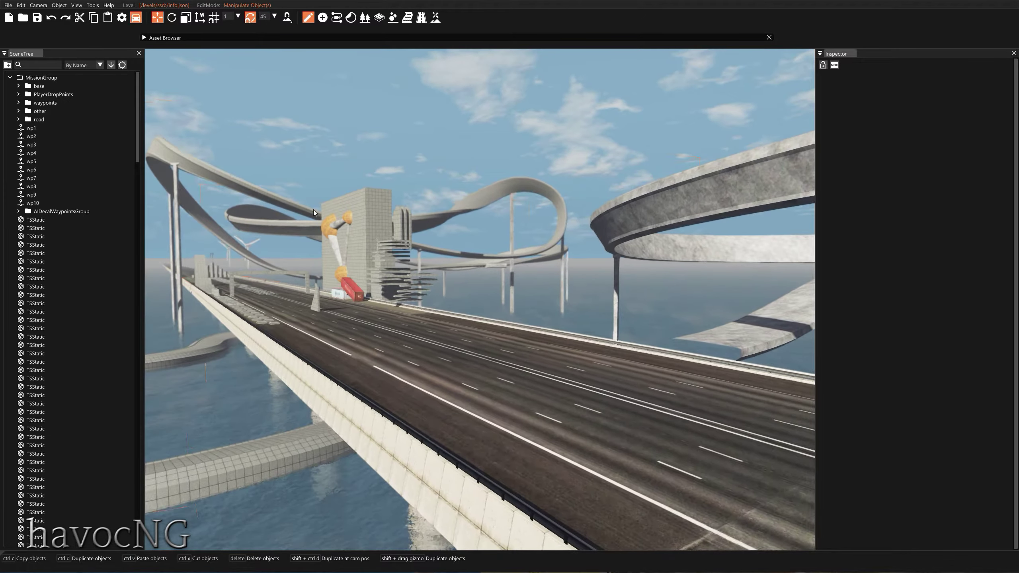
Close the Asset Browser and Inspector, then reopen the Asset Browser from Tools.
left_click(768, 38)
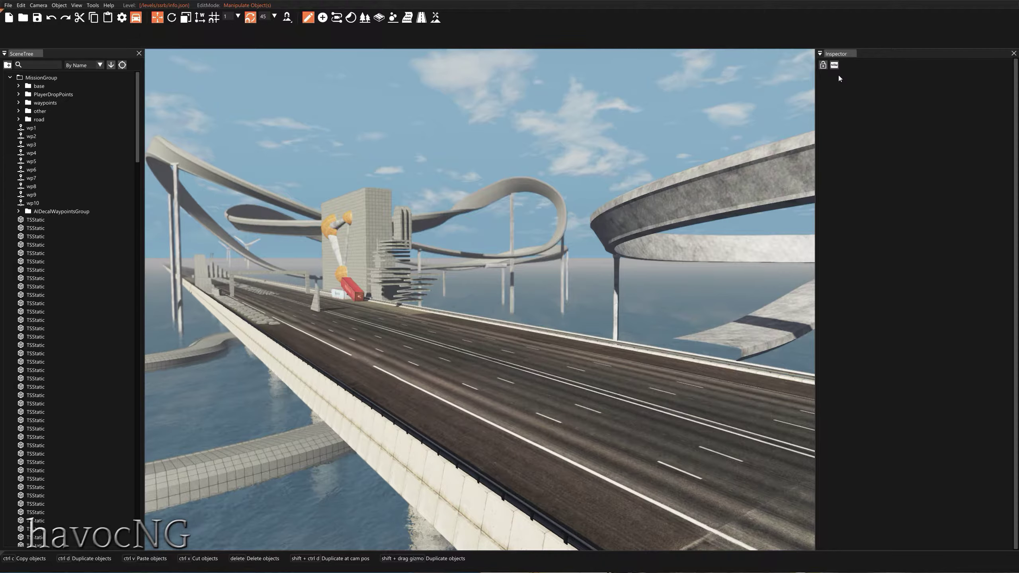
left_click(1013, 54)
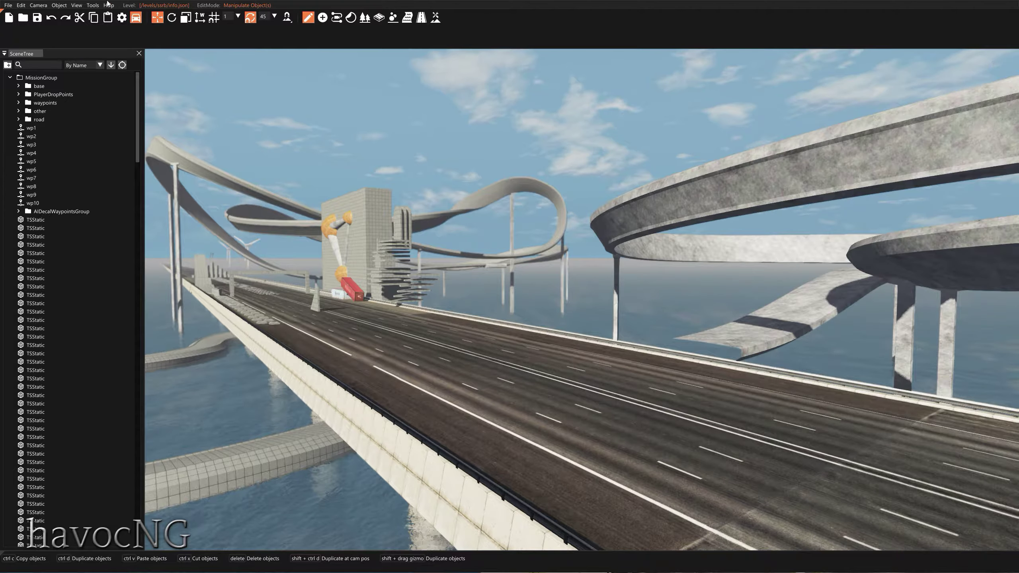
left_click(93, 5)
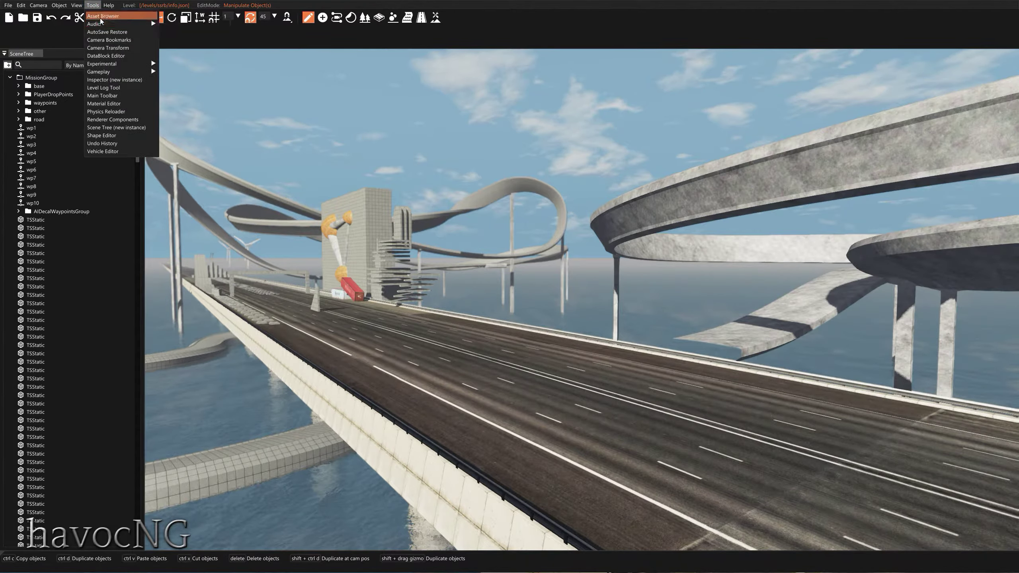
left_click(109, 15)
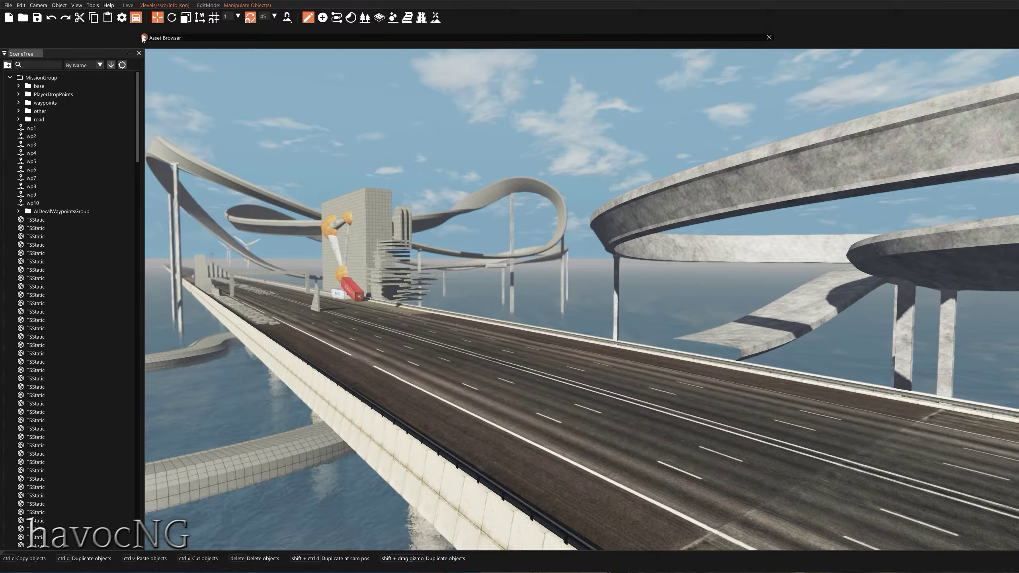